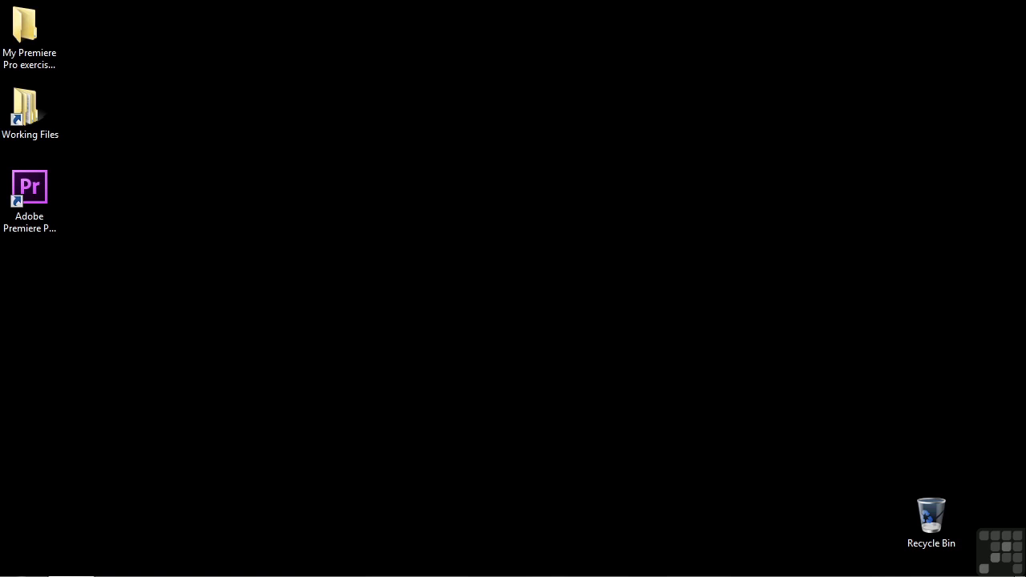
# Open 0702-wide tight.prproj from the Working Files projects folder in Premiere Pro
pyautogui.doubleClick(33, 134)
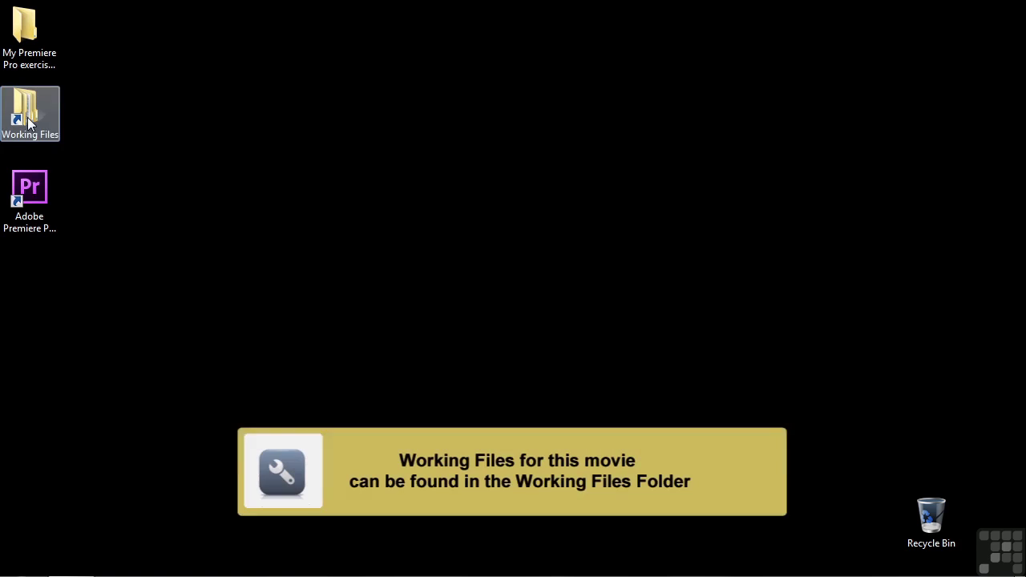
pyautogui.doubleClick(377, 282)
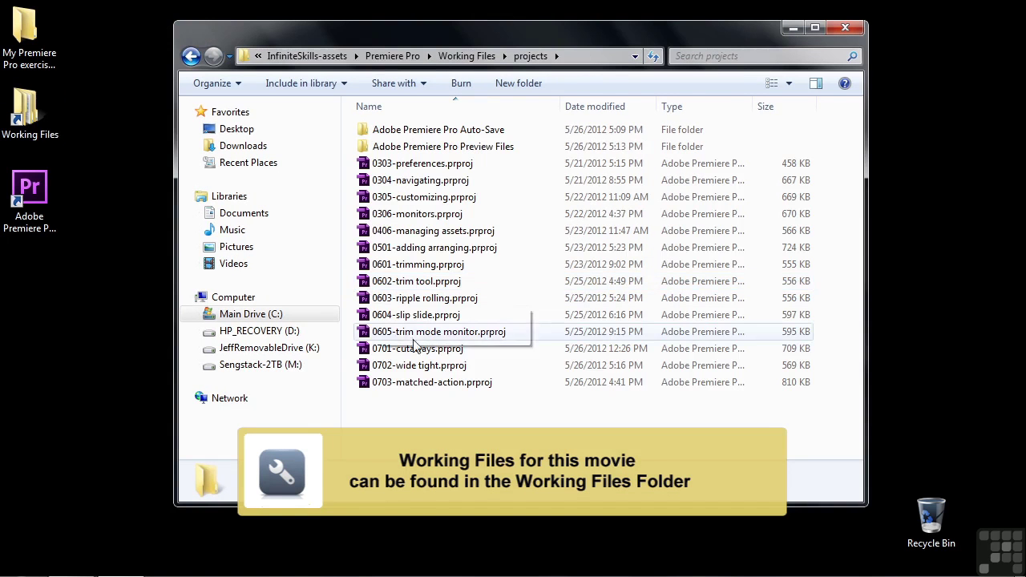
pyautogui.doubleClick(371, 366)
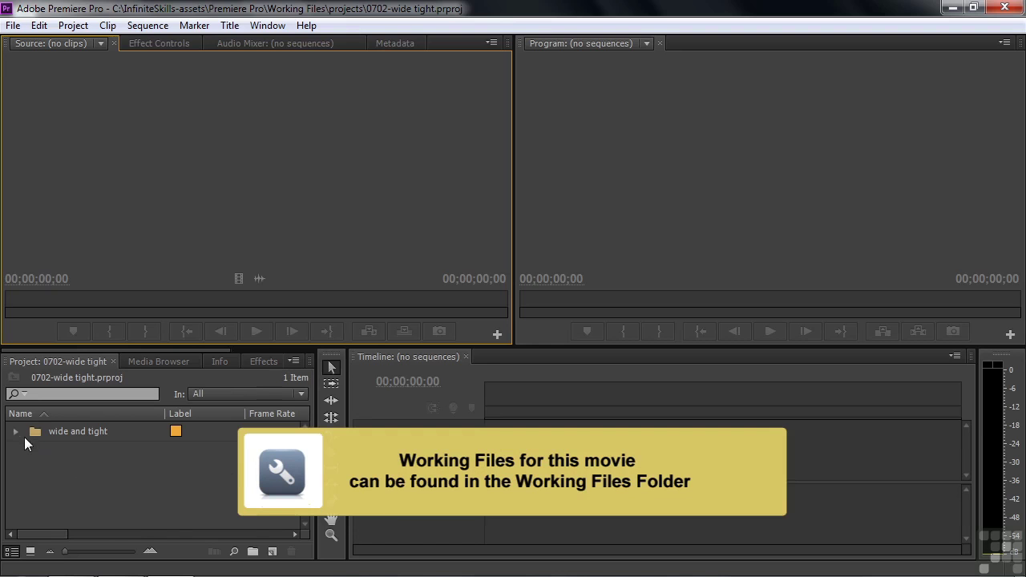
# Open the wide and tight bin in Icon View and browse its 10 clip thumbnails
pyautogui.click(16, 432)
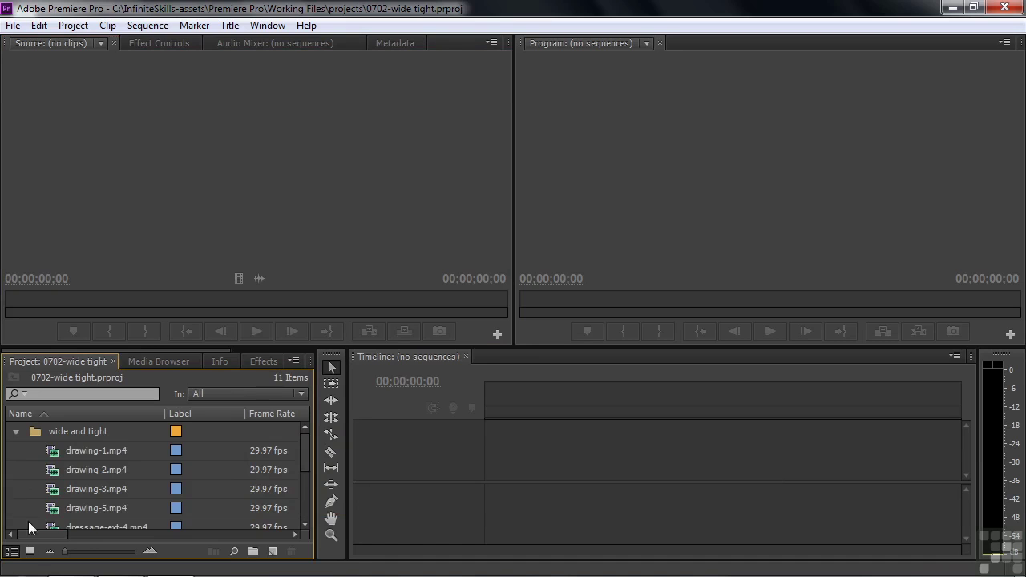
pyautogui.click(29, 552)
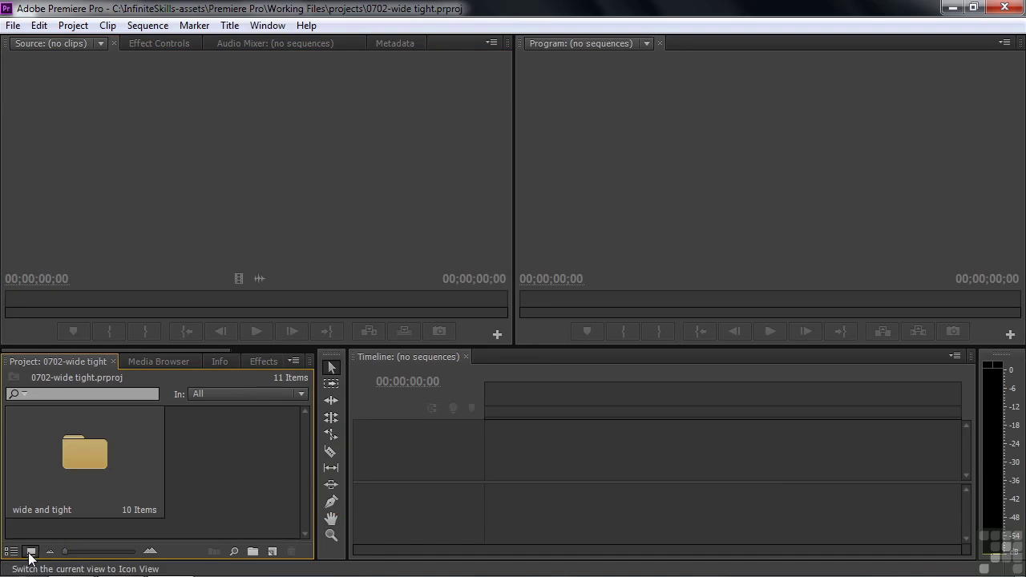
pyautogui.doubleClick(91, 457)
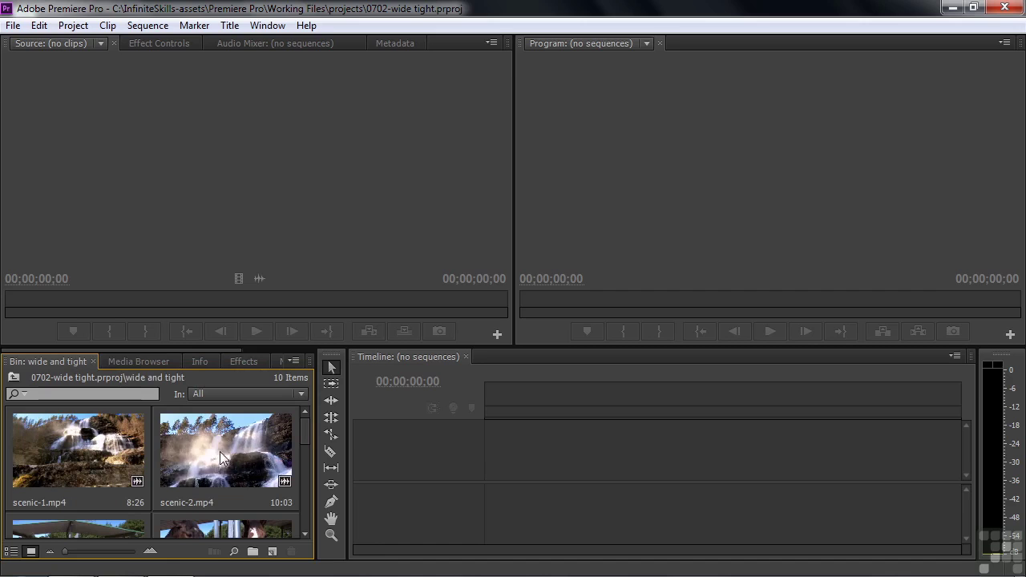
pyautogui.moveTo(300, 428); pyautogui.dragTo(306, 450)
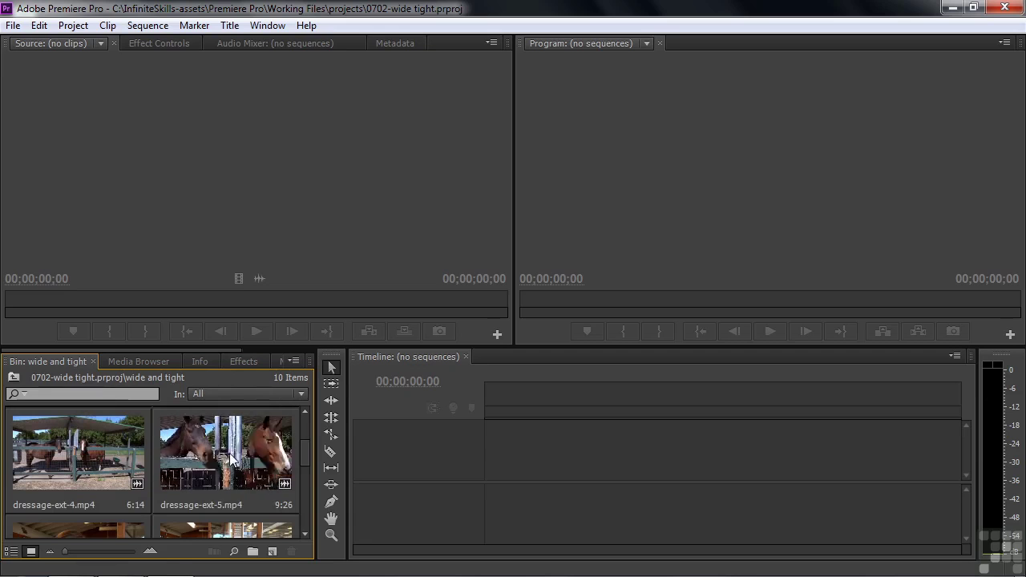
pyautogui.moveTo(302, 449); pyautogui.dragTo(303, 470)
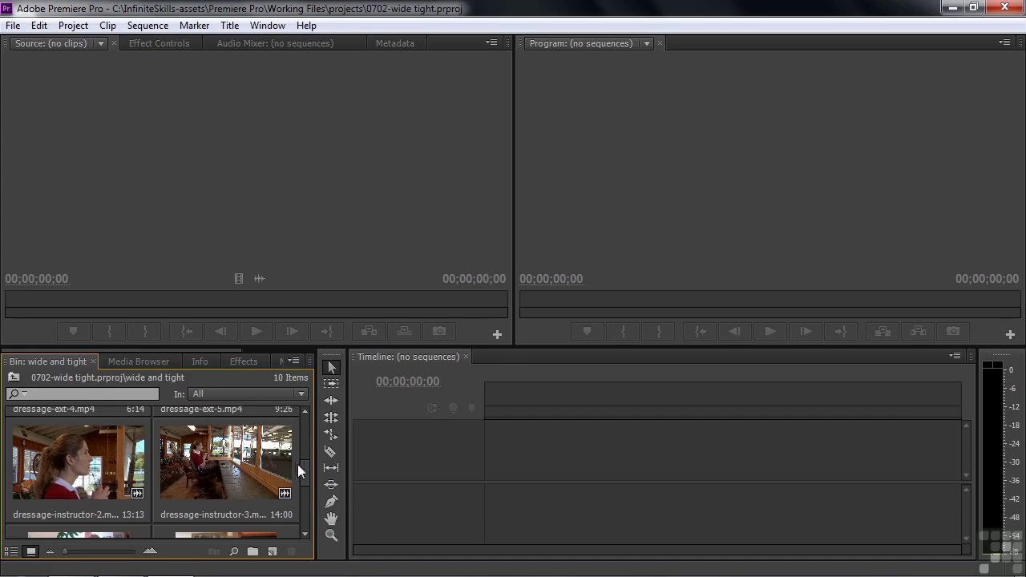
pyautogui.moveTo(301, 467); pyautogui.dragTo(304, 488)
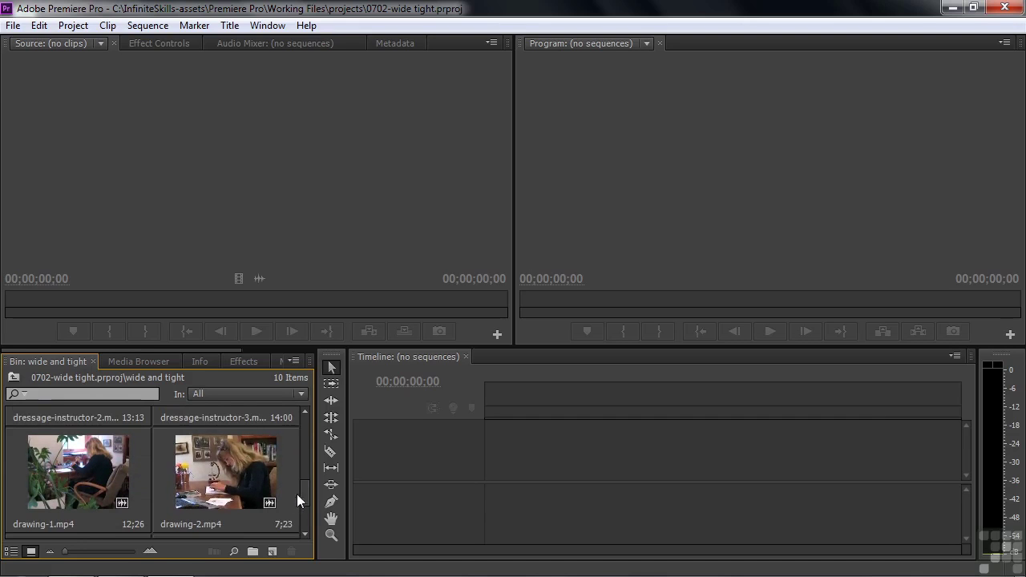
pyautogui.moveTo(302, 494); pyautogui.dragTo(302, 510)
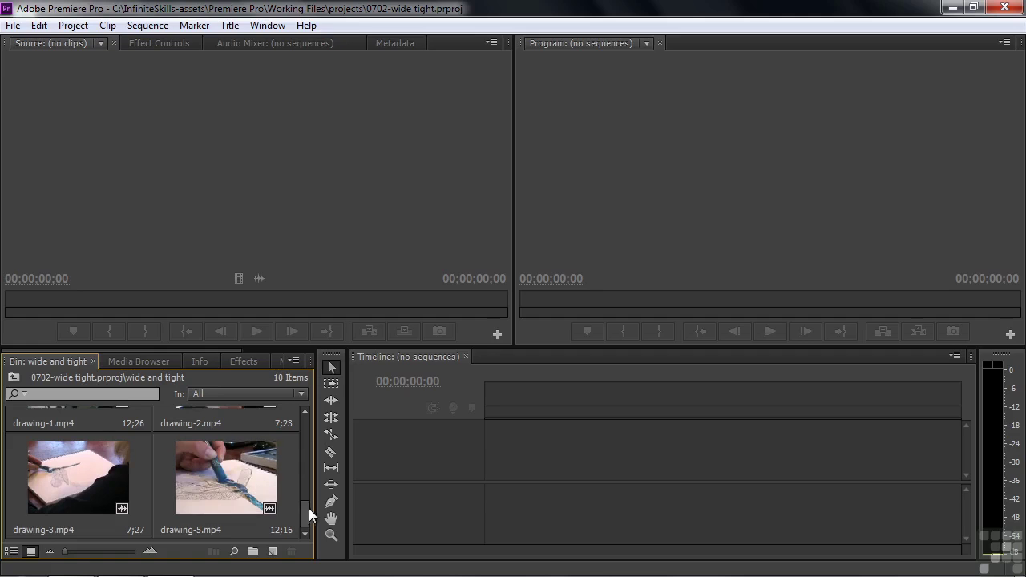
pyautogui.scroll(2, 304, 509)
pyautogui.scroll(1, 304, 505)
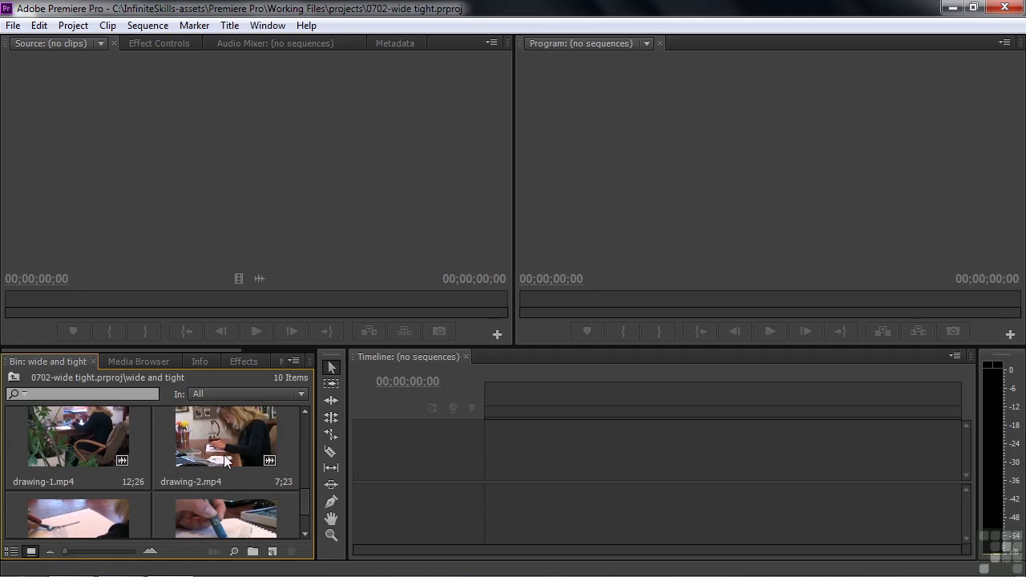
pyautogui.scroll(-2, 303, 509)
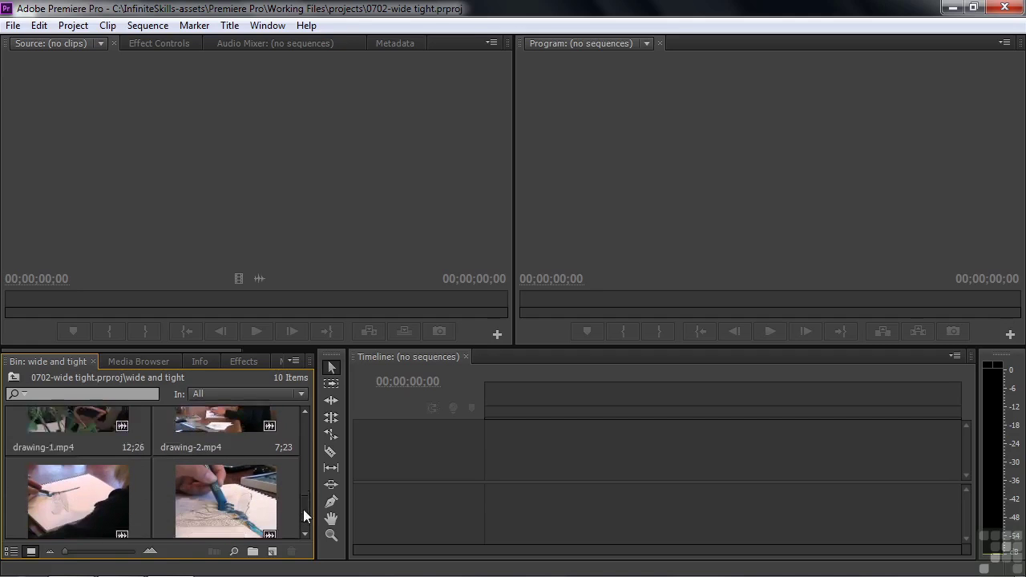
pyautogui.moveTo(302, 518); pyautogui.dragTo(304, 429)
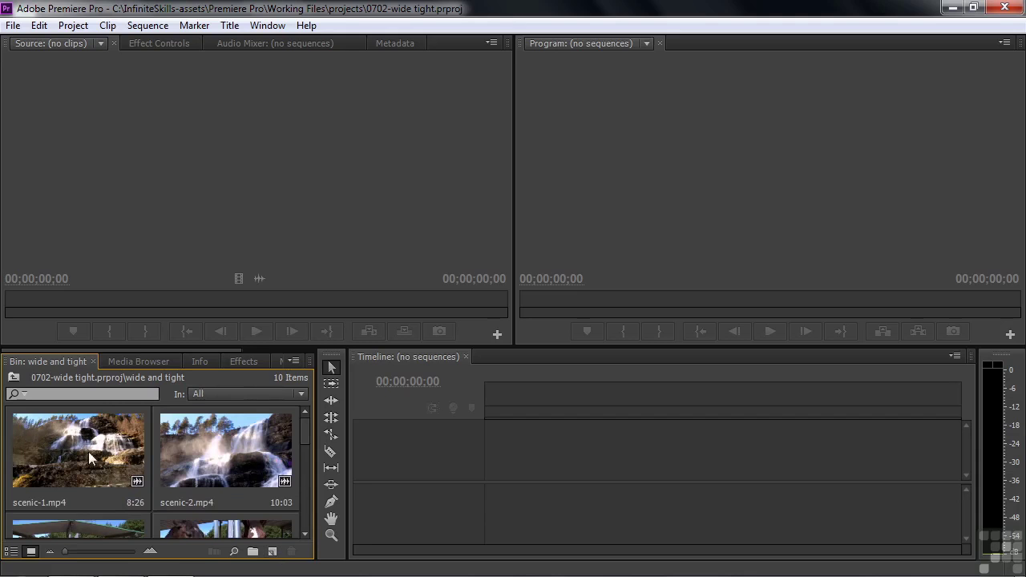
# Create a new sequence from scenic-1.mp4 and rename it 'Wide tight' in List View
pyautogui.moveTo(61, 450); pyautogui.dragTo(274, 552)
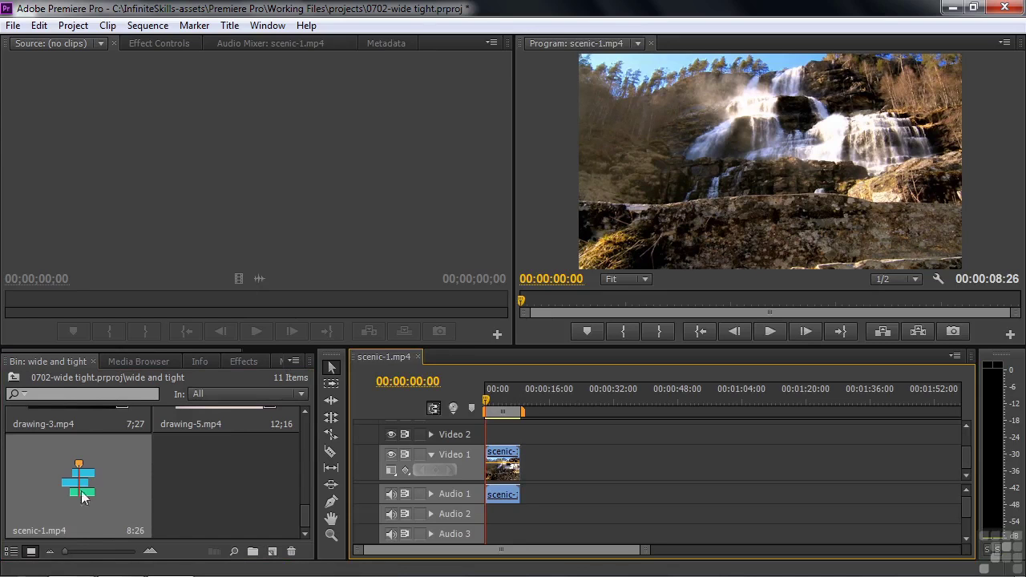
pyautogui.click(11, 553)
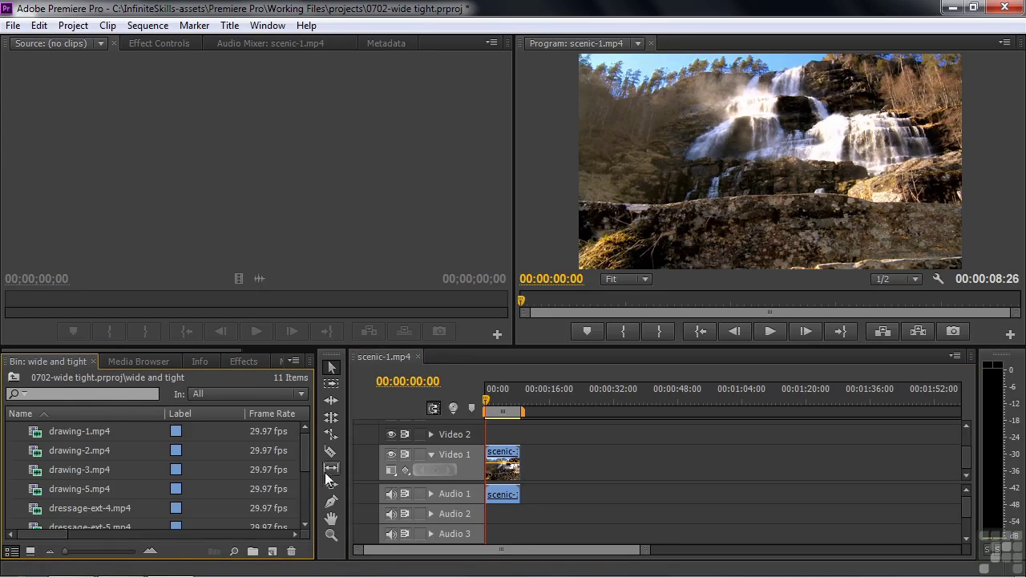
pyautogui.moveTo(306, 449); pyautogui.dragTo(303, 496)
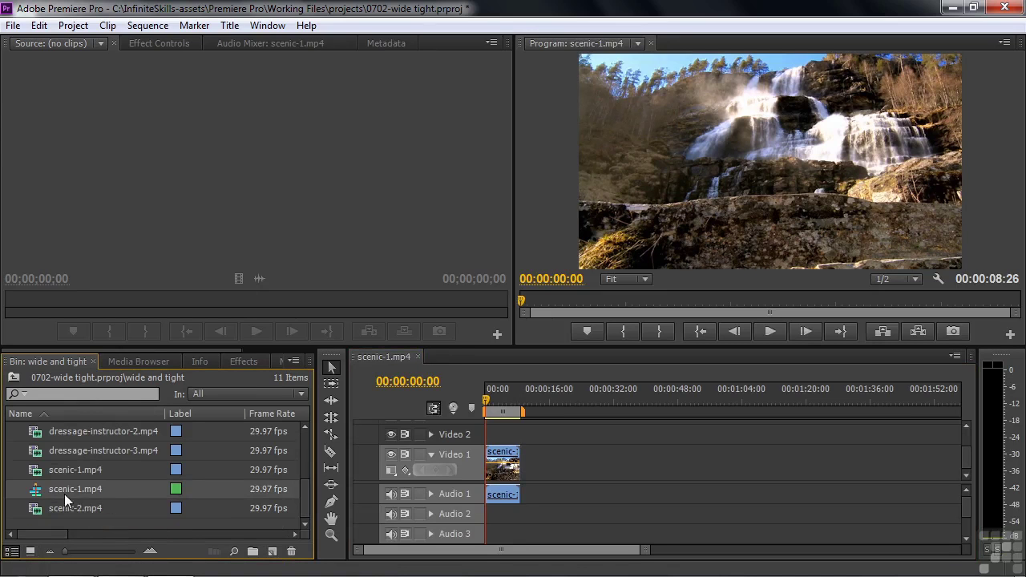
pyautogui.moveTo(64, 494)
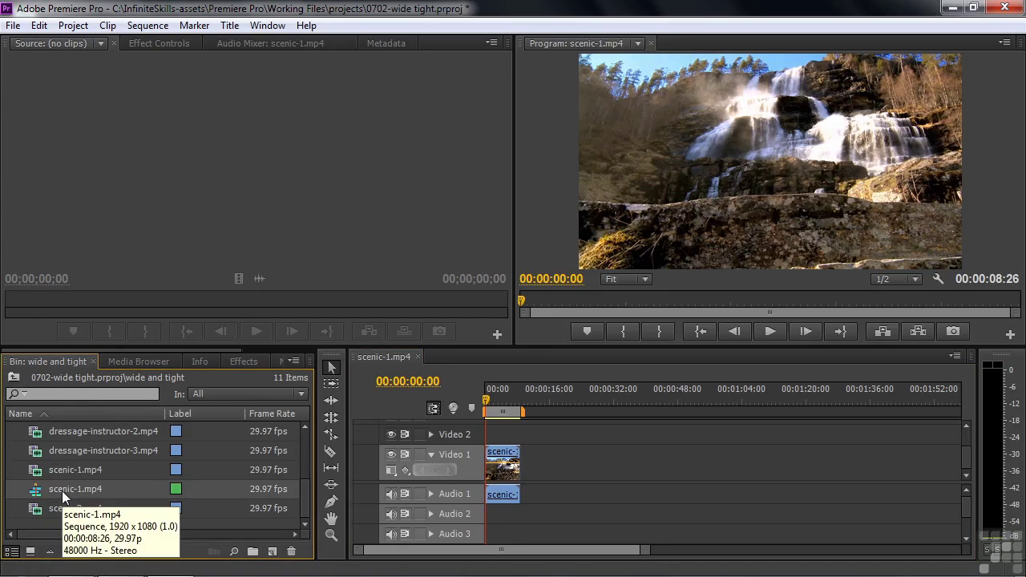
pyautogui.click(62, 490)
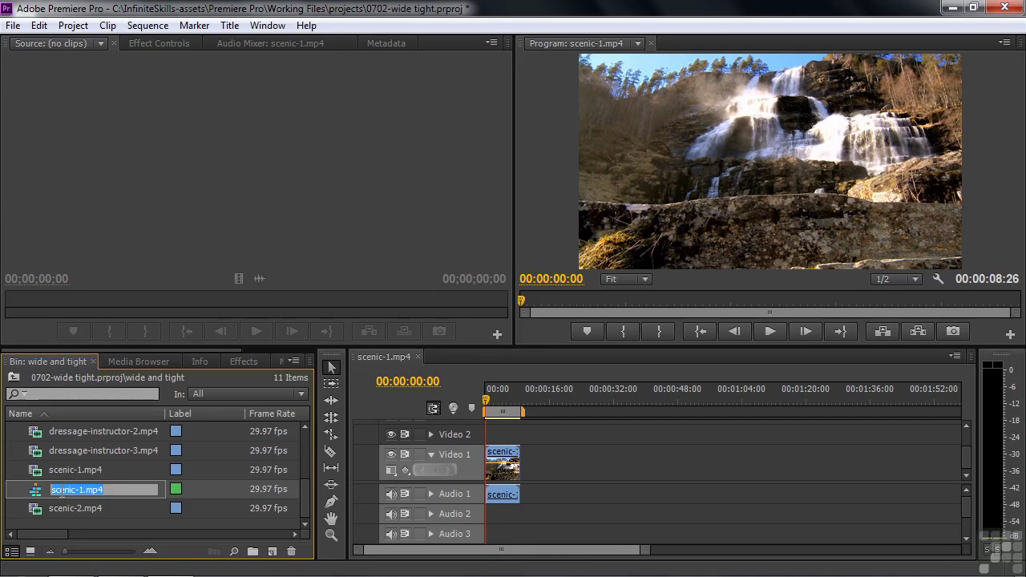
pyautogui.write('Wide tight')
pyautogui.press('Return')
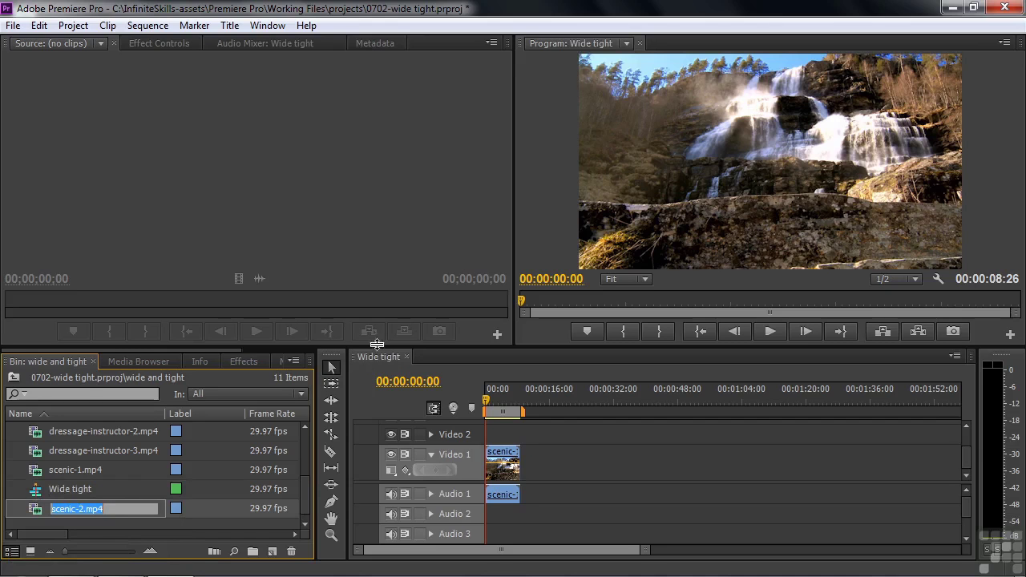
# Mute Audio 1 and play through the 00:00:08:26 Wide tight sequence, checking its end
pyautogui.click(488, 398)
pyautogui.press('space')
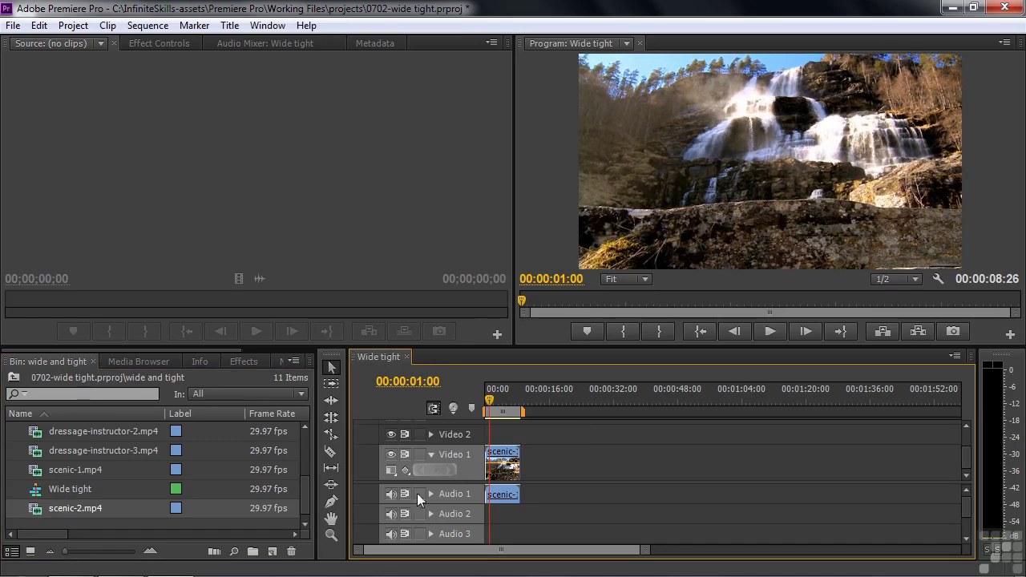
pyautogui.click(391, 493)
pyautogui.press('space')
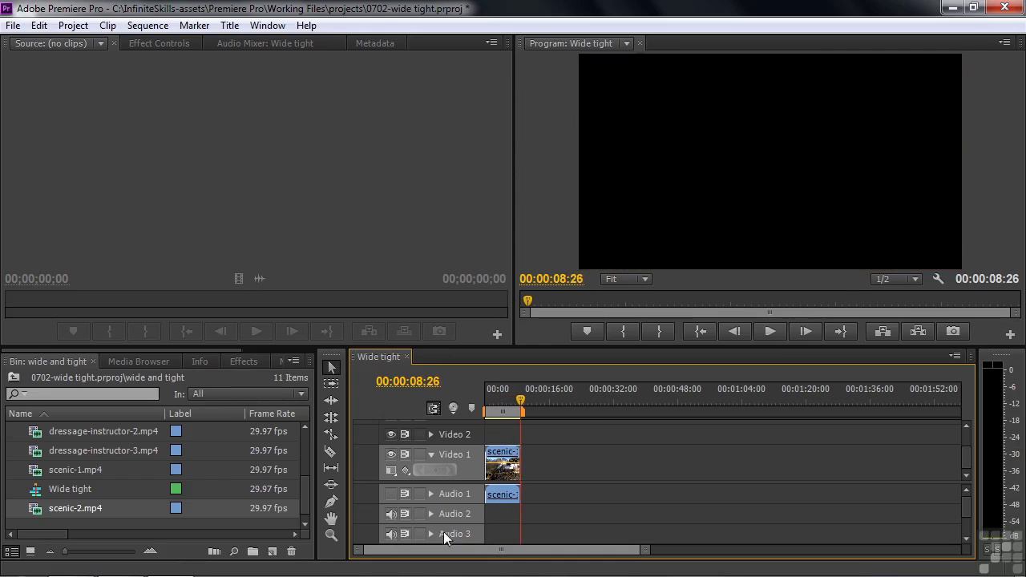
pyautogui.press('space')
pyautogui.moveTo(485, 405)
pyautogui.mouseDown()
pyautogui.moveTo(508, 414)
pyautogui.moveTo(496, 408)
pyautogui.moveTo(522, 405)
pyautogui.moveTo(489, 412)
pyautogui.moveTo(499, 411)
pyautogui.mouseUp()
pyautogui.press('End')
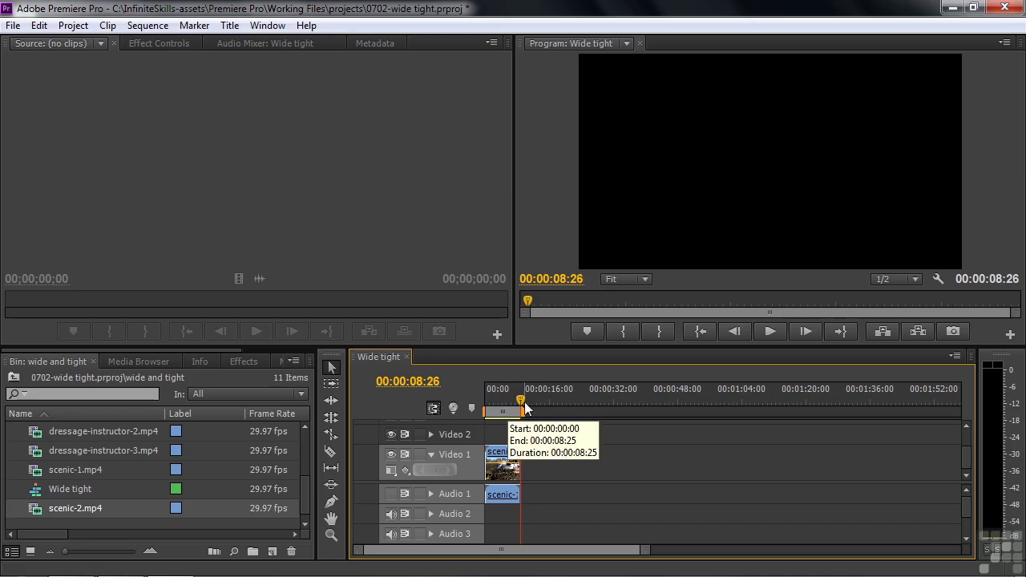
pyautogui.moveTo(523, 401)
pyautogui.mouseDown()
pyautogui.moveTo(496, 409)
pyautogui.moveTo(519, 412)
pyautogui.moveTo(485, 417)
pyautogui.moveTo(515, 419)
pyautogui.mouseUp()
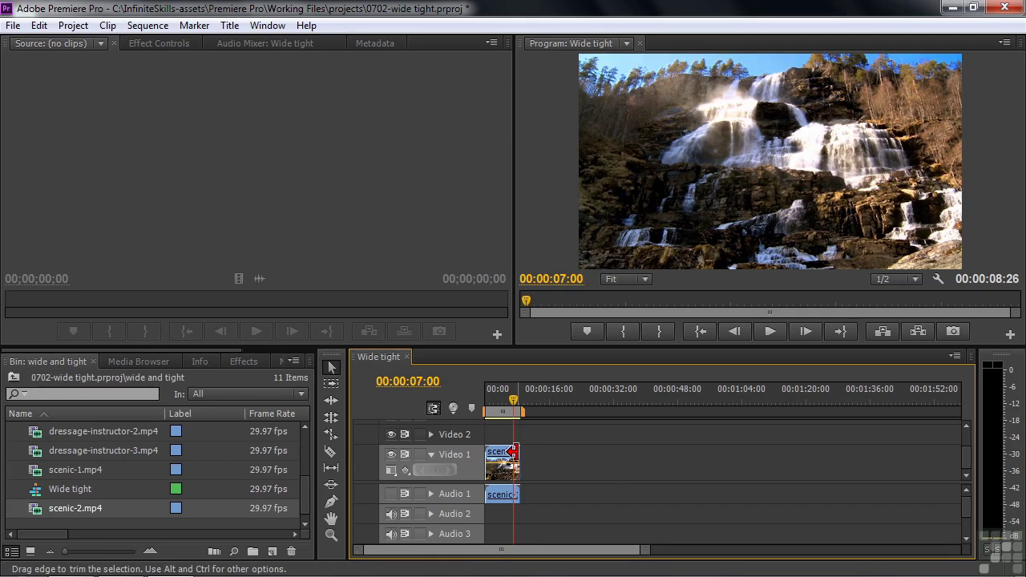
pyautogui.moveTo(306, 493); pyautogui.dragTo(313, 416)
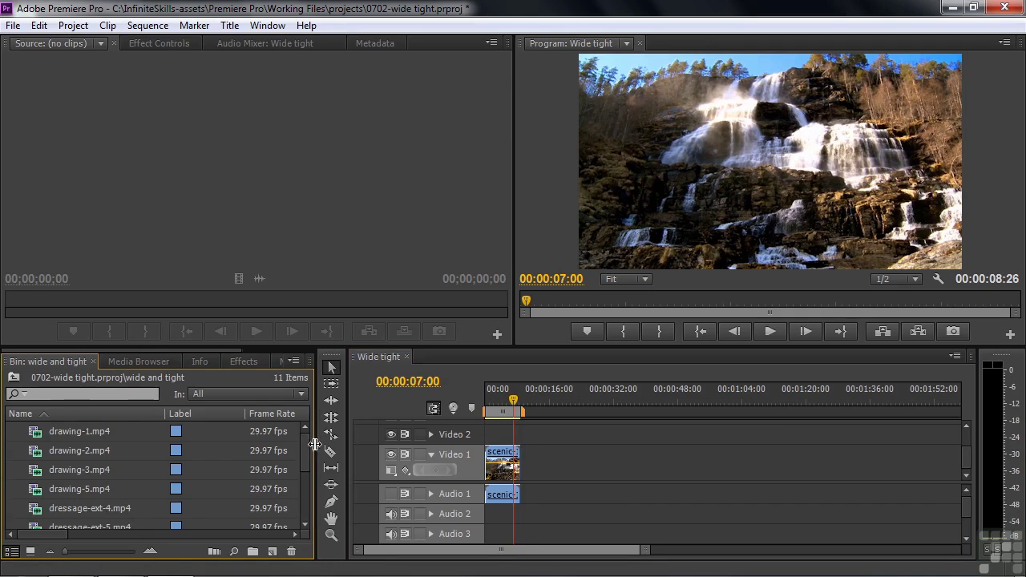
pyautogui.moveTo(307, 462); pyautogui.dragTo(304, 509)
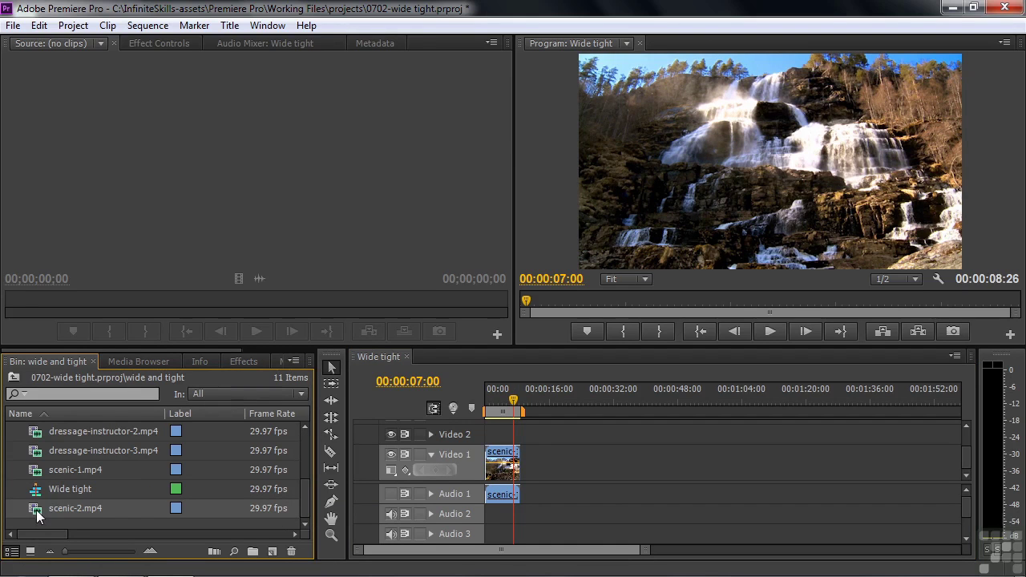
pyautogui.doubleClick(36, 510)
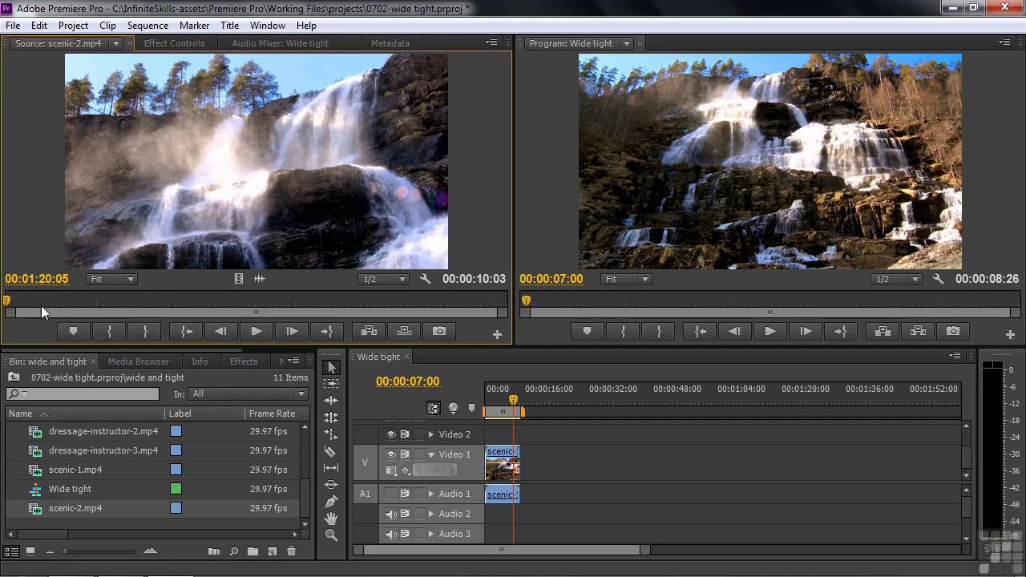
pyautogui.moveTo(10, 307); pyautogui.dragTo(42, 307)
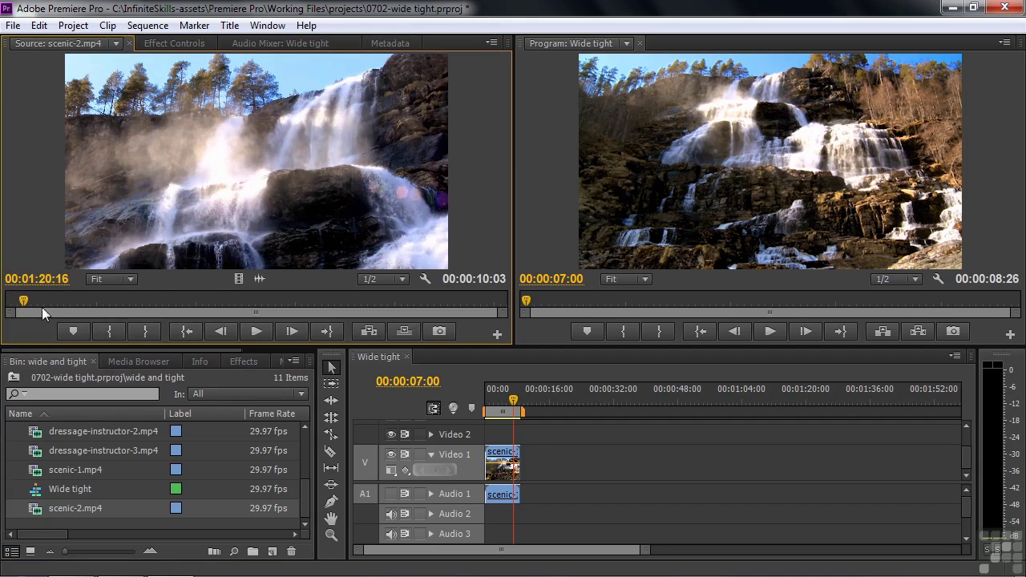
pyautogui.click(260, 335)
pyautogui.click(260, 334)
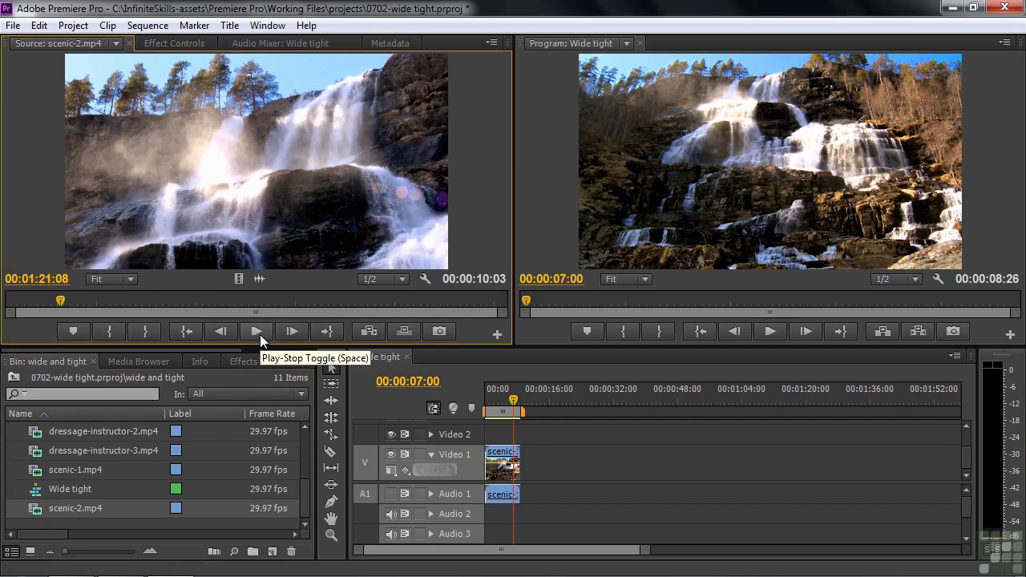
pyautogui.click(260, 334)
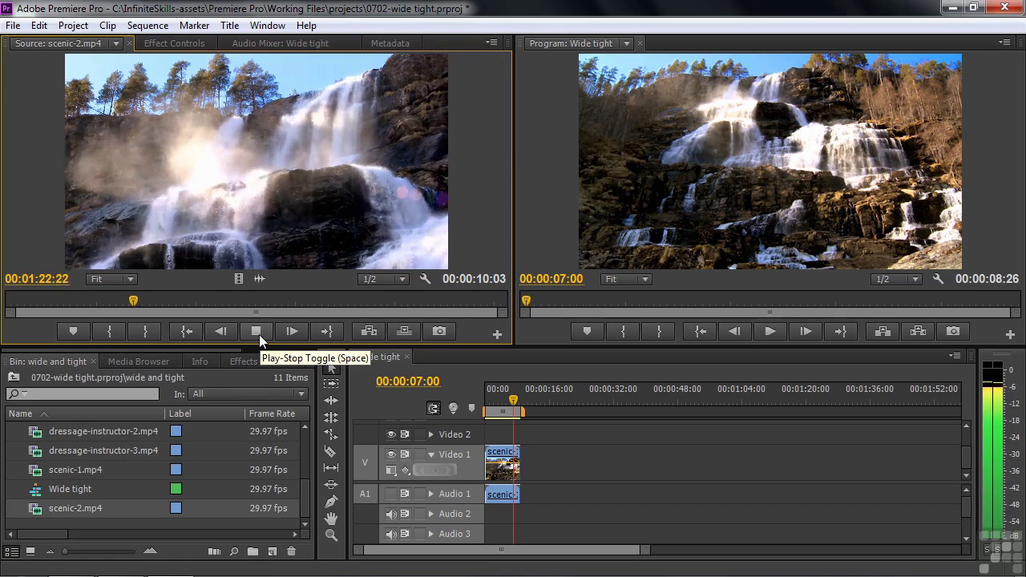
pyautogui.click(259, 335)
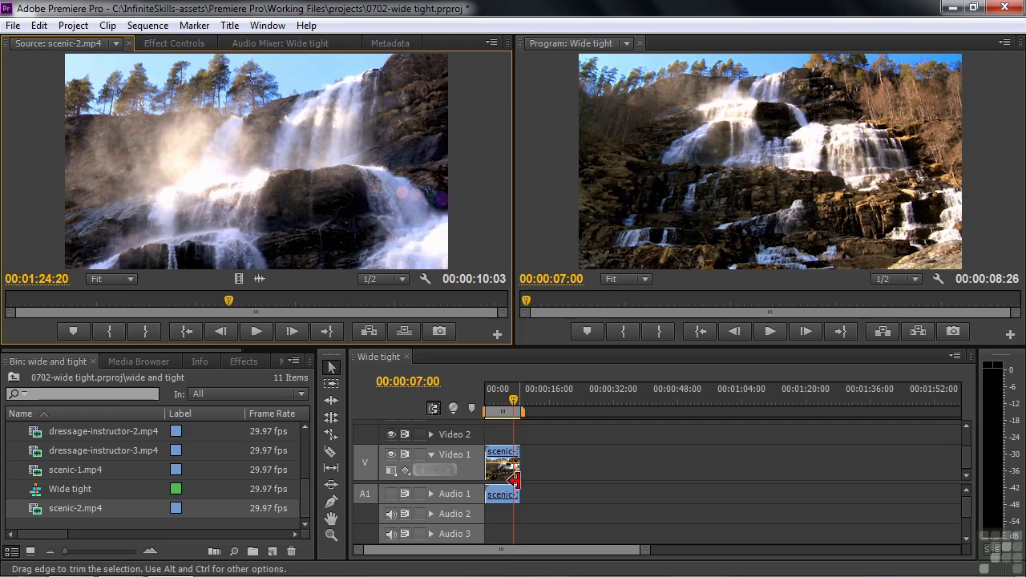
# Place the scenic-2 waterfall shot after scenic-1 on Video 1 and play back the new cut
pyautogui.moveTo(516, 408)
pyautogui.moveTo(517, 407); pyautogui.dragTo(515, 409)
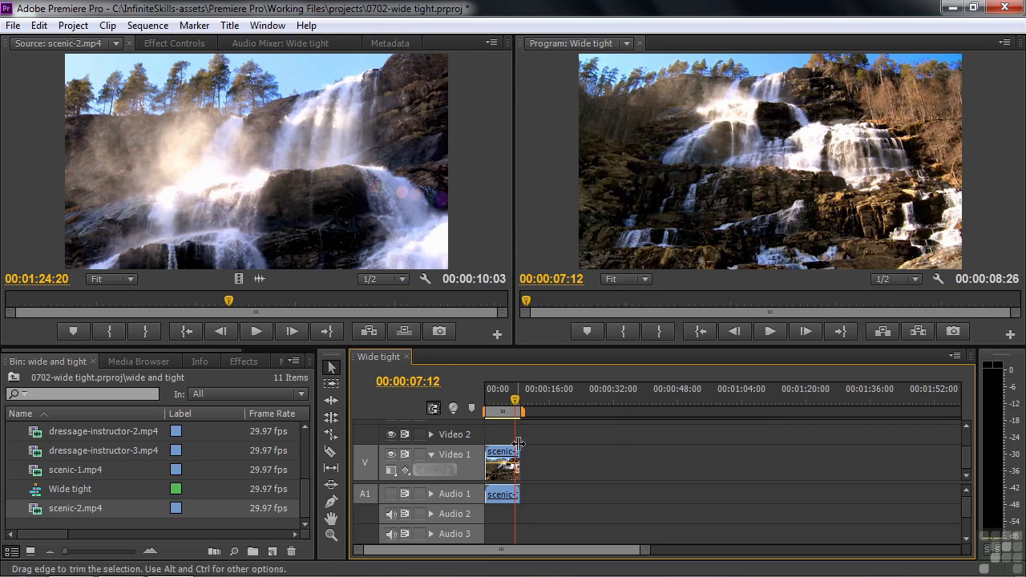
pyautogui.moveTo(258, 172); pyautogui.dragTo(517, 475)
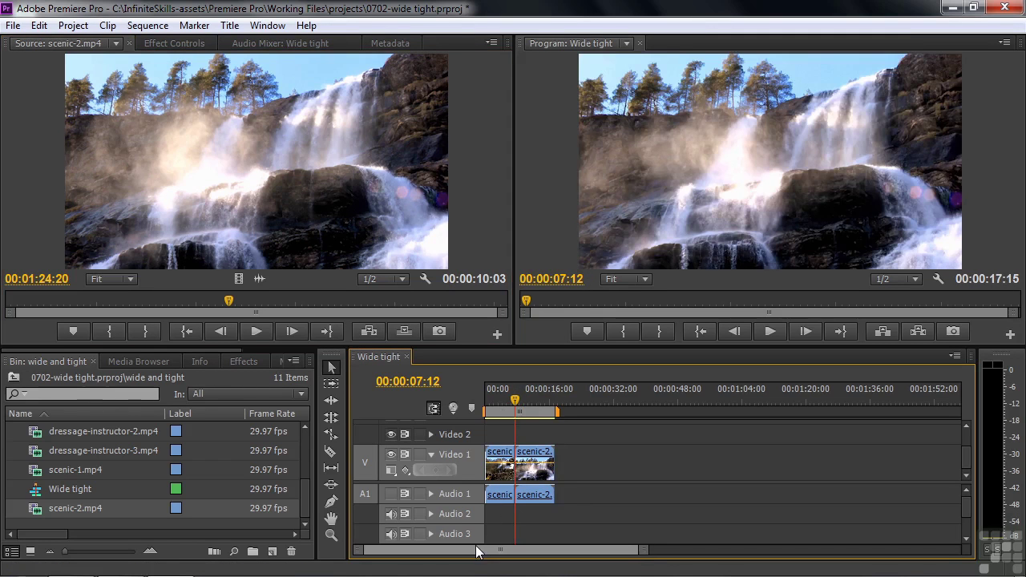
pyautogui.click(508, 401)
pyautogui.press('space')
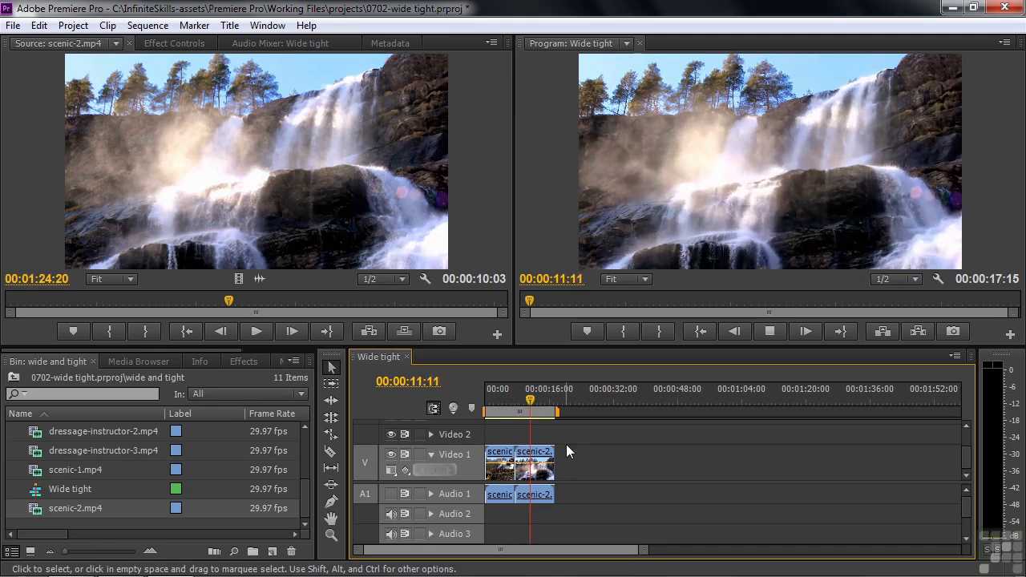
pyautogui.press('space')
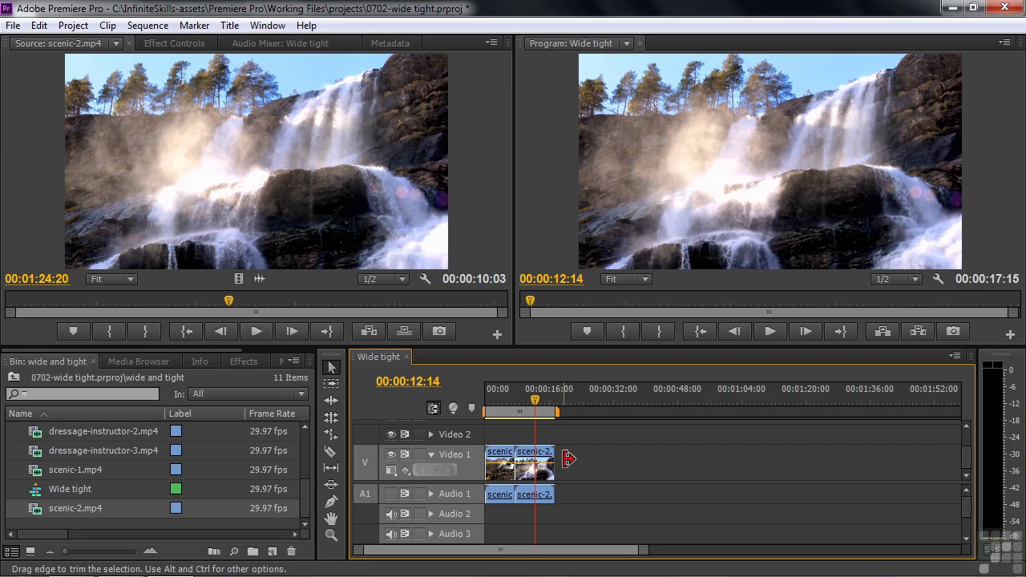
# Load dressage-ext-4.mp4 and dressage-ext-5.mp4 together into the Source Monitor
pyautogui.moveTo(302, 504)
pyautogui.mouseDown()
pyautogui.moveTo(306, 485)
pyautogui.moveTo(315, 486)
pyautogui.mouseUp()
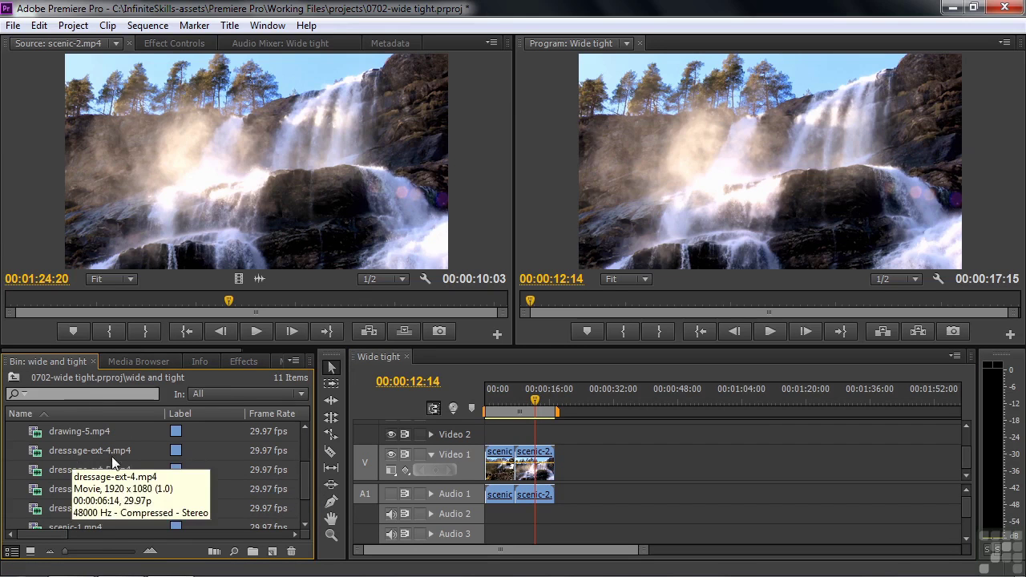
pyautogui.click(43, 454)
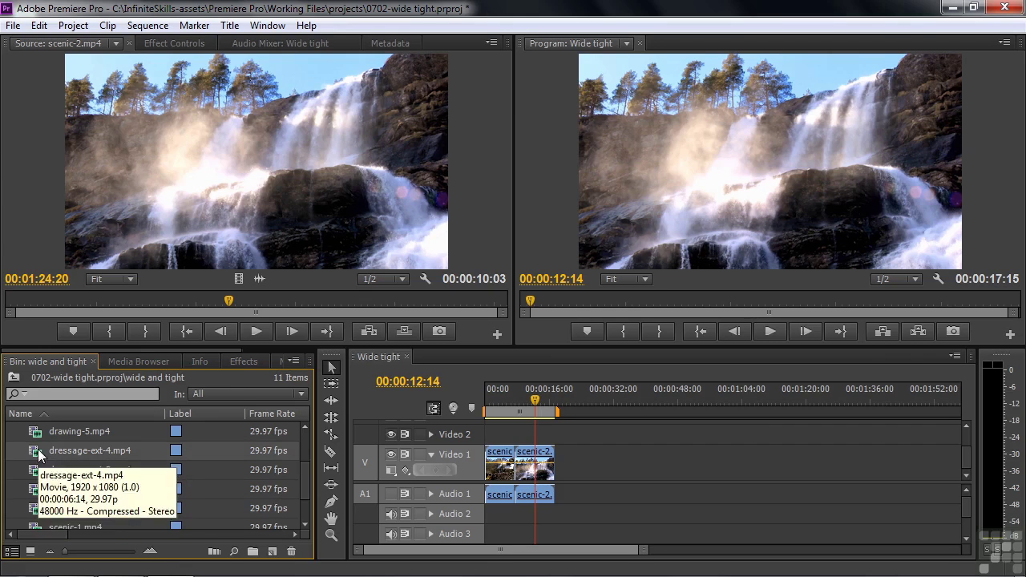
pyautogui.keyDown('shift'); pyautogui.click(34, 470); pyautogui.keyUp('shift')
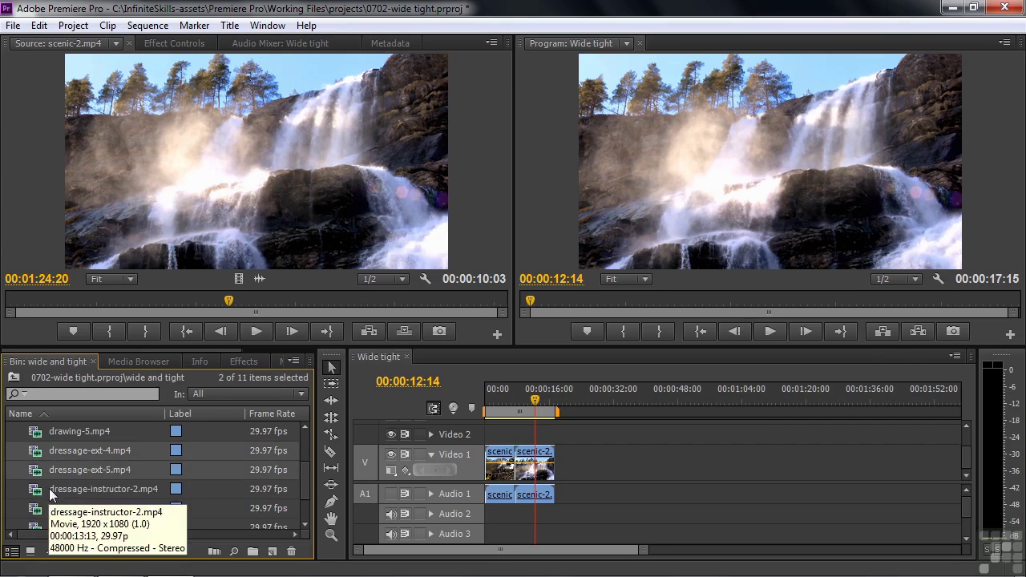
pyautogui.moveTo(34, 476)
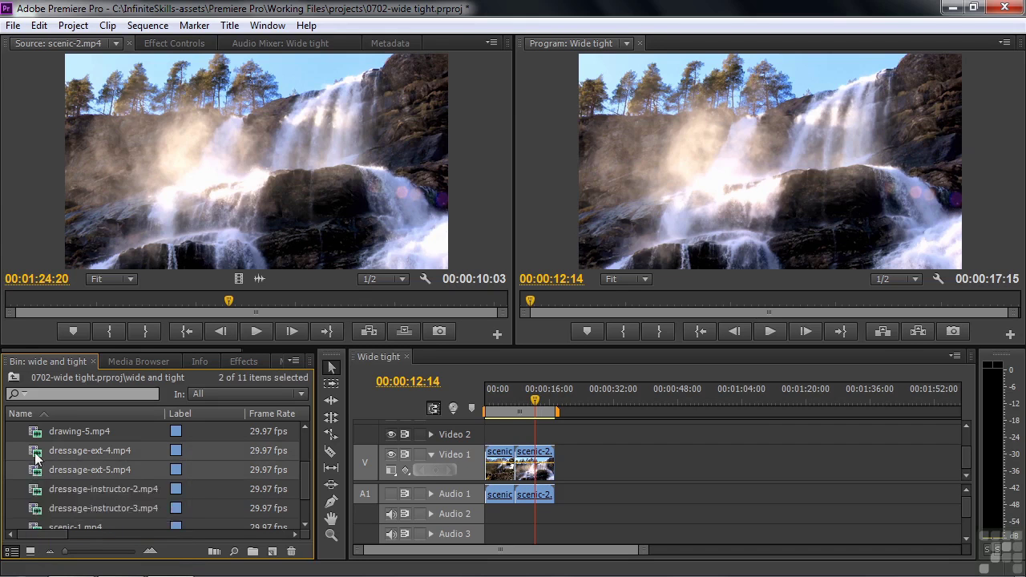
pyautogui.moveTo(136, 229); pyautogui.dragTo(156, 188)
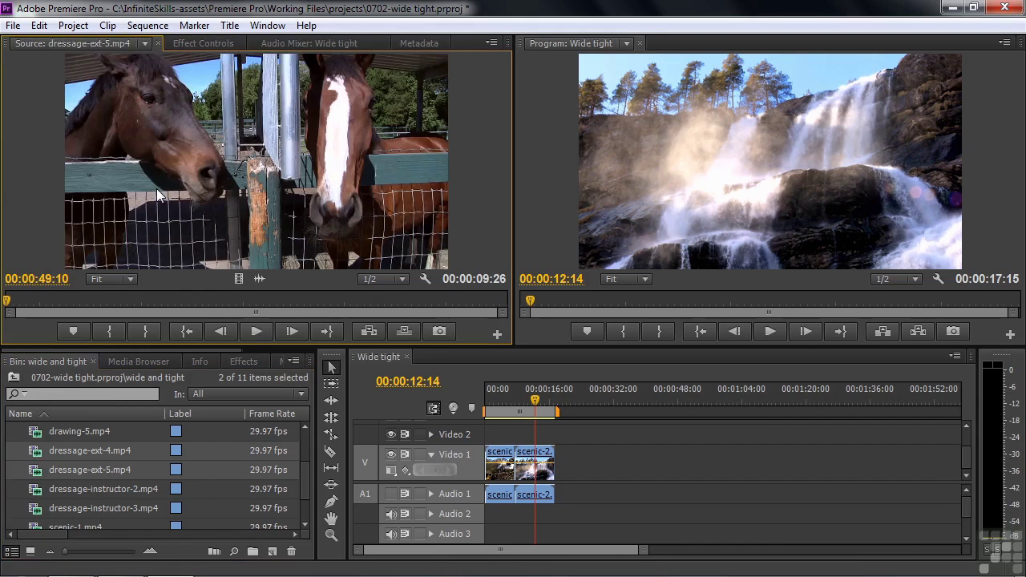
# Switch the source to dressage-ext-4 and set its In point at 00:00:35:18
pyautogui.click(144, 44)
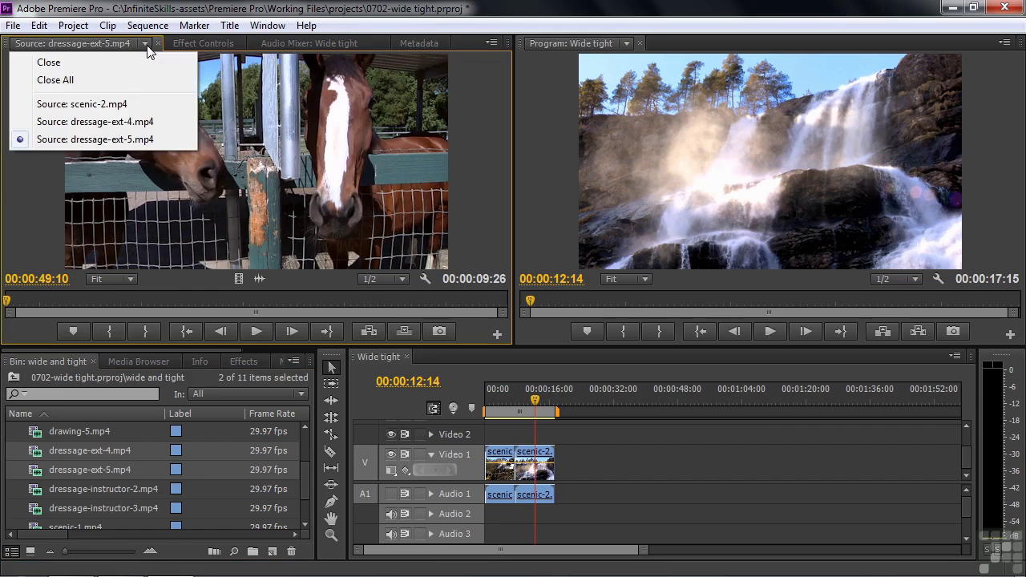
pyautogui.click(112, 122)
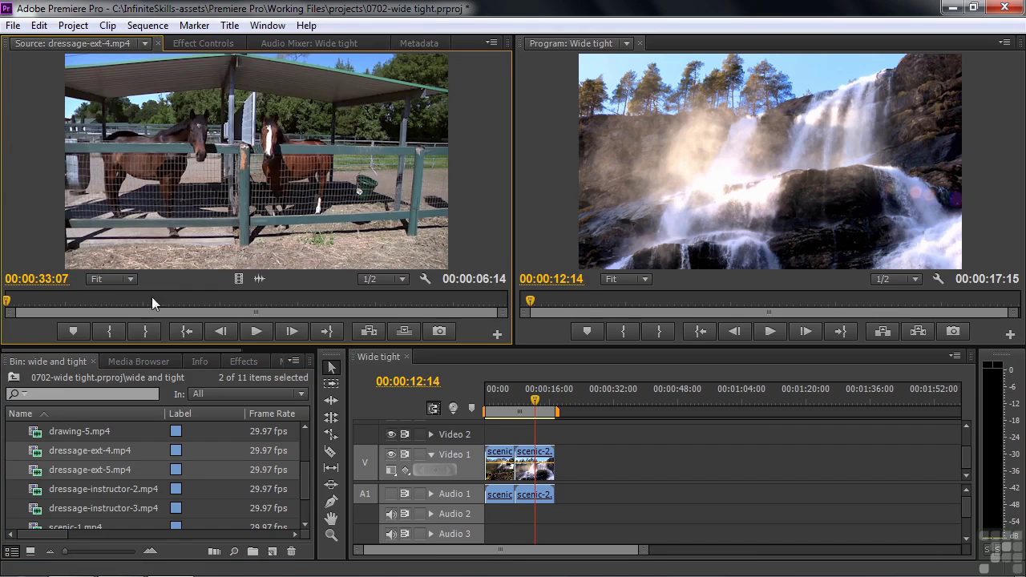
pyautogui.moveTo(6, 305)
pyautogui.mouseDown()
pyautogui.moveTo(84, 304)
pyautogui.moveTo(7, 308)
pyautogui.mouseUp()
pyautogui.press('space')
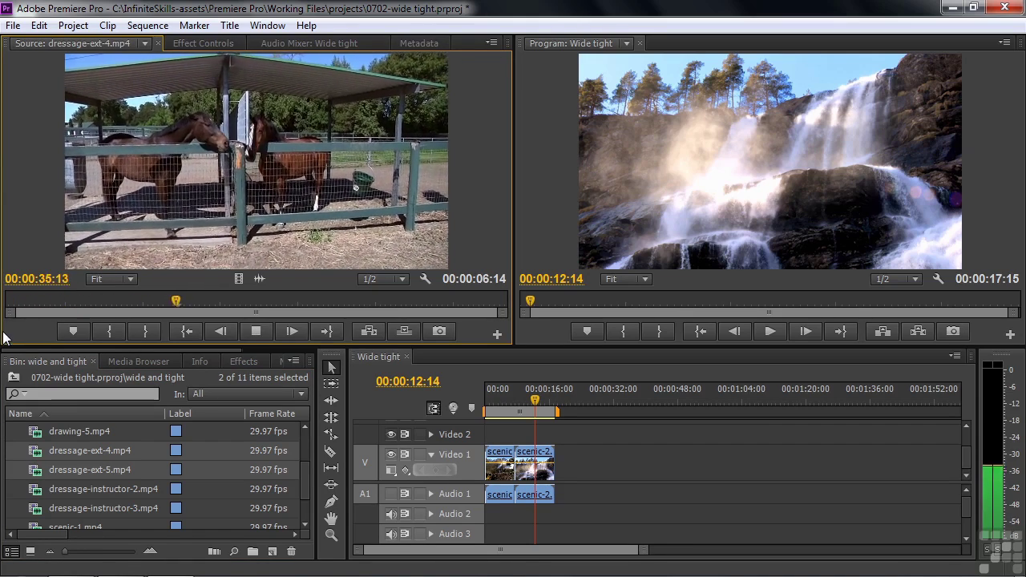
pyautogui.press('space')
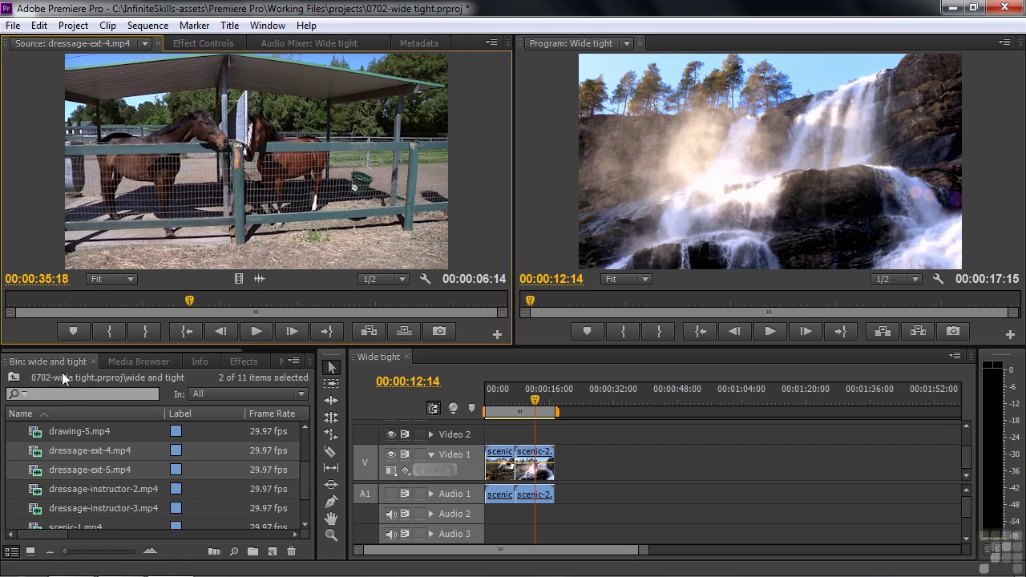
pyautogui.click(108, 331)
pyautogui.press('space')
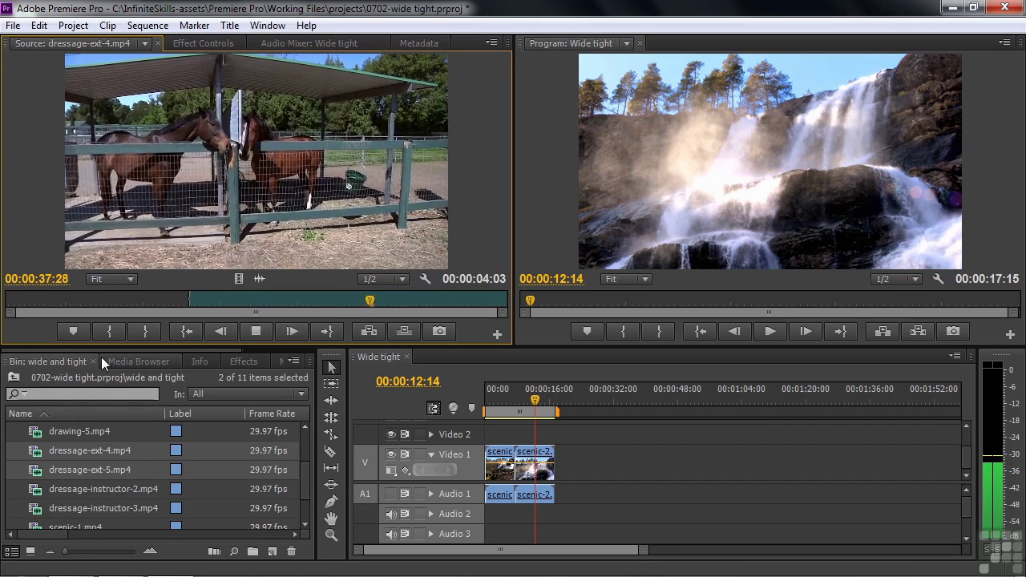
pyautogui.press('space')
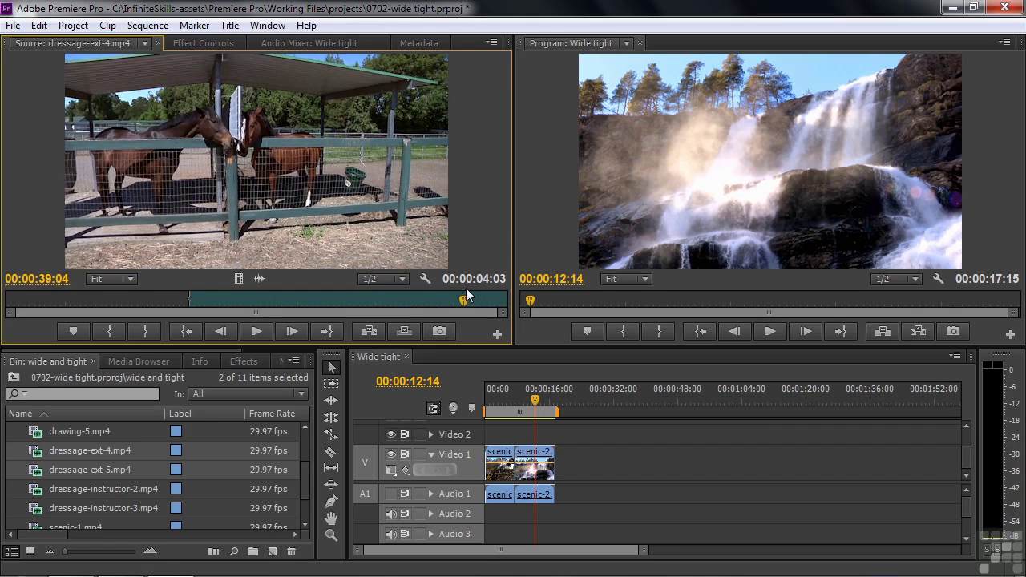
# Preview dressage-ext-5, then return to dressage-ext-4 around 37:19
pyautogui.click(145, 43)
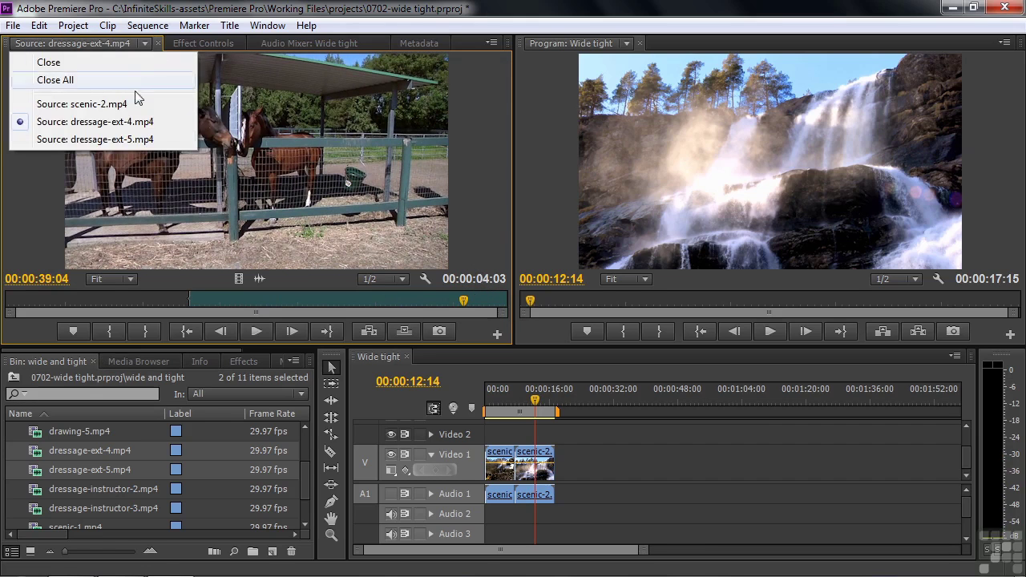
pyautogui.click(112, 140)
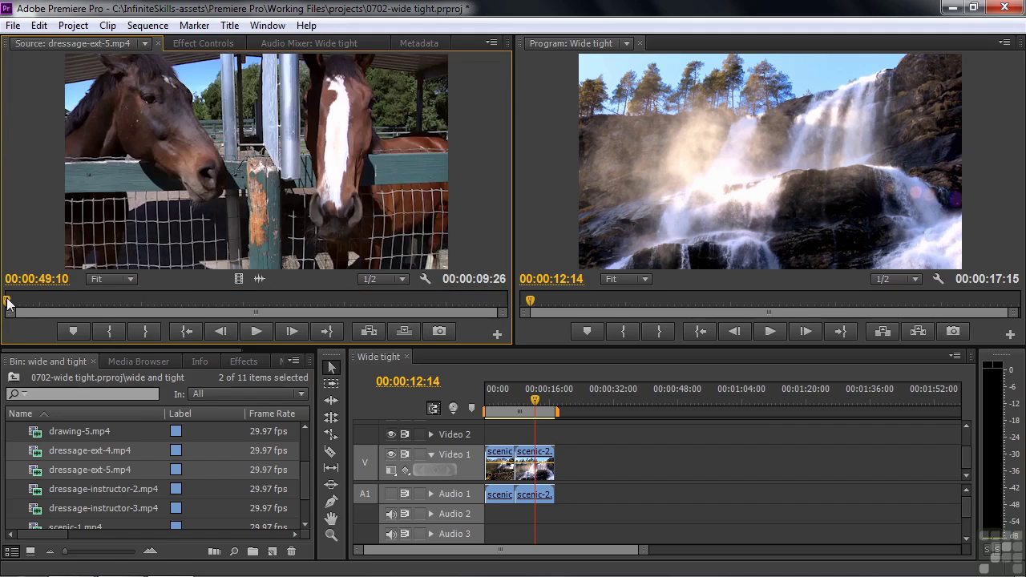
pyautogui.moveTo(7, 303)
pyautogui.mouseDown()
pyautogui.moveTo(156, 301)
pyautogui.moveTo(357, 325)
pyautogui.moveTo(469, 320)
pyautogui.moveTo(327, 320)
pyautogui.moveTo(118, 300)
pyautogui.moveTo(16, 313)
pyautogui.moveTo(4, 298)
pyautogui.mouseUp()
pyautogui.click(144, 43)
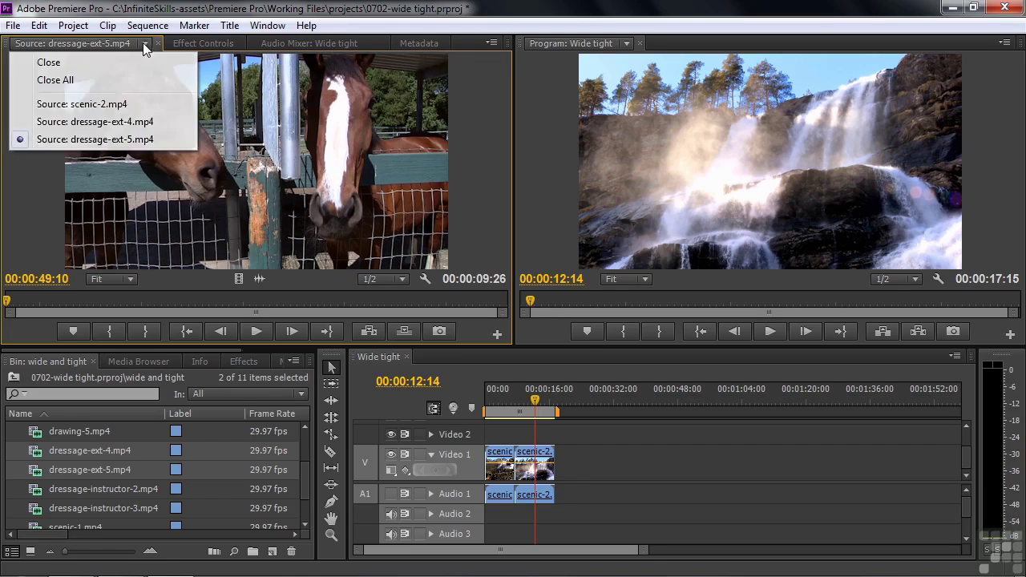
pyautogui.click(114, 122)
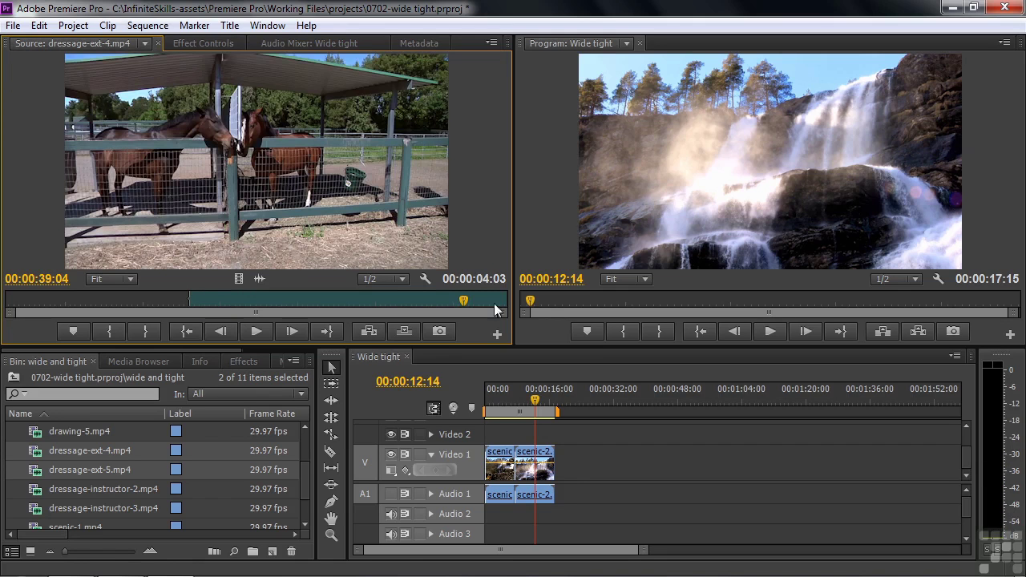
pyautogui.moveTo(464, 307); pyautogui.dragTo(364, 311)
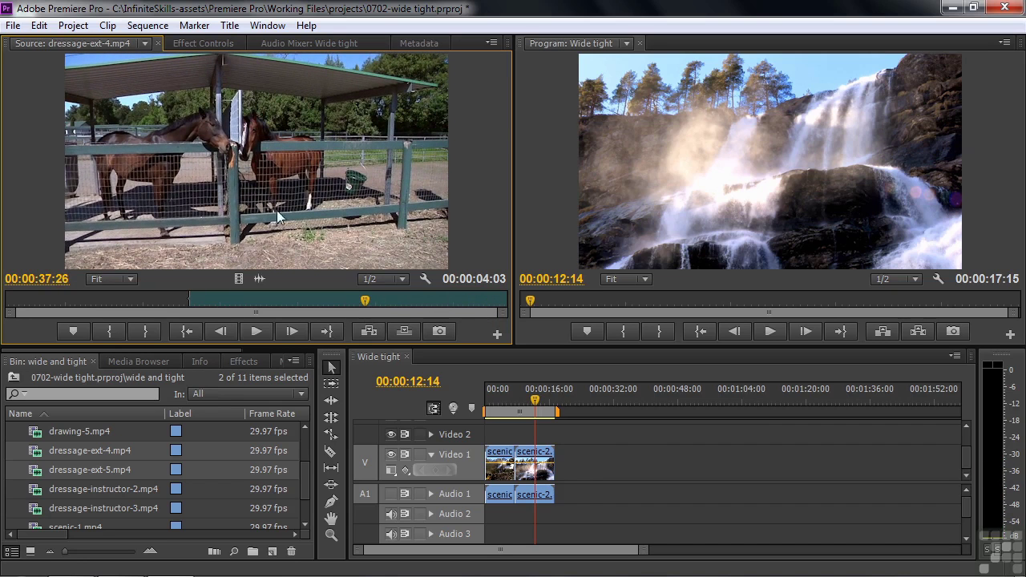
# Add dressage-ext-4 and then dressage-ext-5 to the end of Video 1
pyautogui.moveTo(305, 235); pyautogui.dragTo(580, 468)
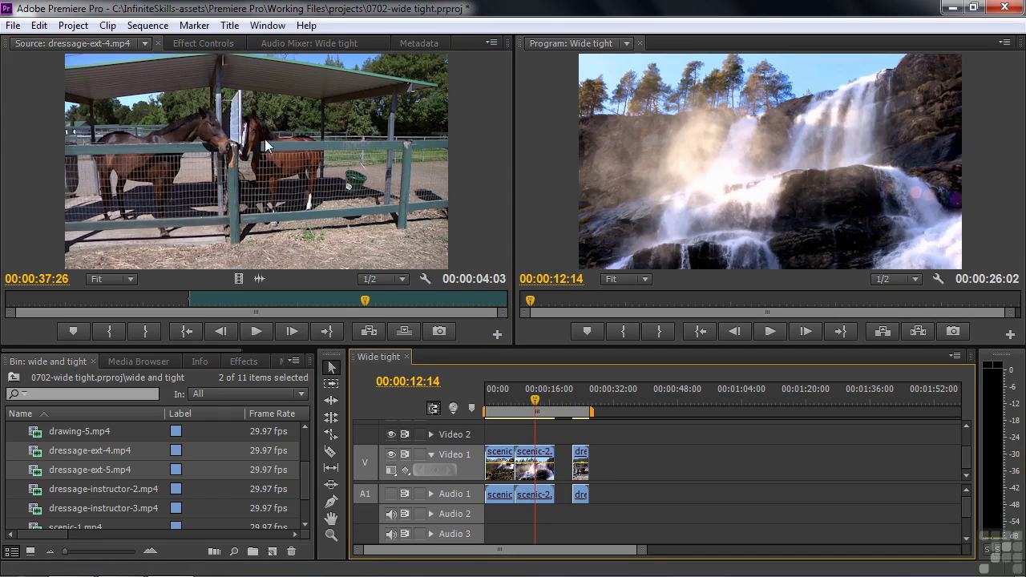
pyautogui.click(145, 45)
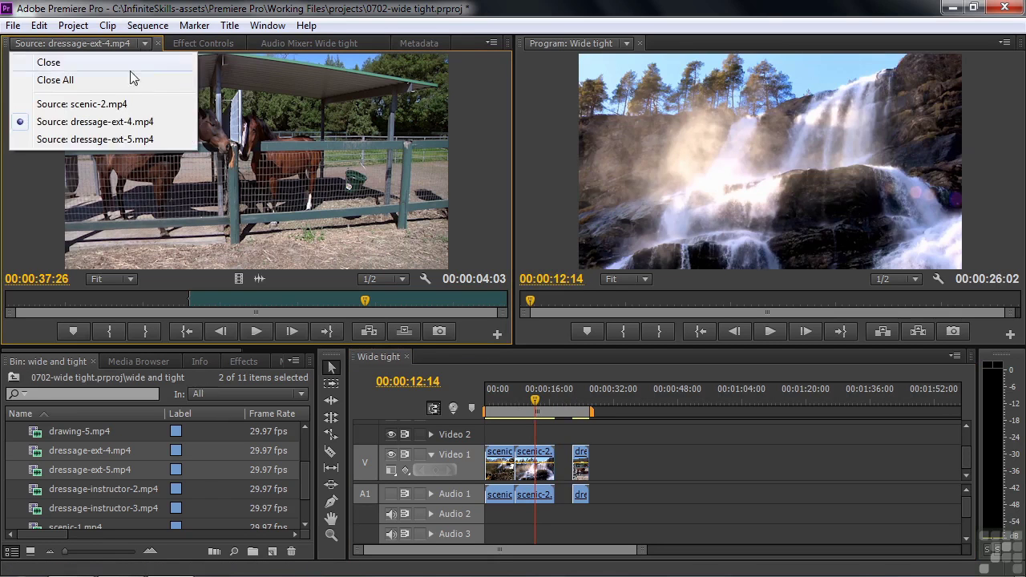
pyautogui.click(107, 138)
pyautogui.moveTo(6, 302)
pyautogui.mouseDown()
pyautogui.moveTo(148, 306)
pyautogui.moveTo(6, 313)
pyautogui.moveTo(81, 315)
pyautogui.moveTo(21, 324)
pyautogui.moveTo(3, 322)
pyautogui.moveTo(470, 319)
pyautogui.moveTo(116, 308)
pyautogui.moveTo(4, 319)
pyautogui.mouseUp()
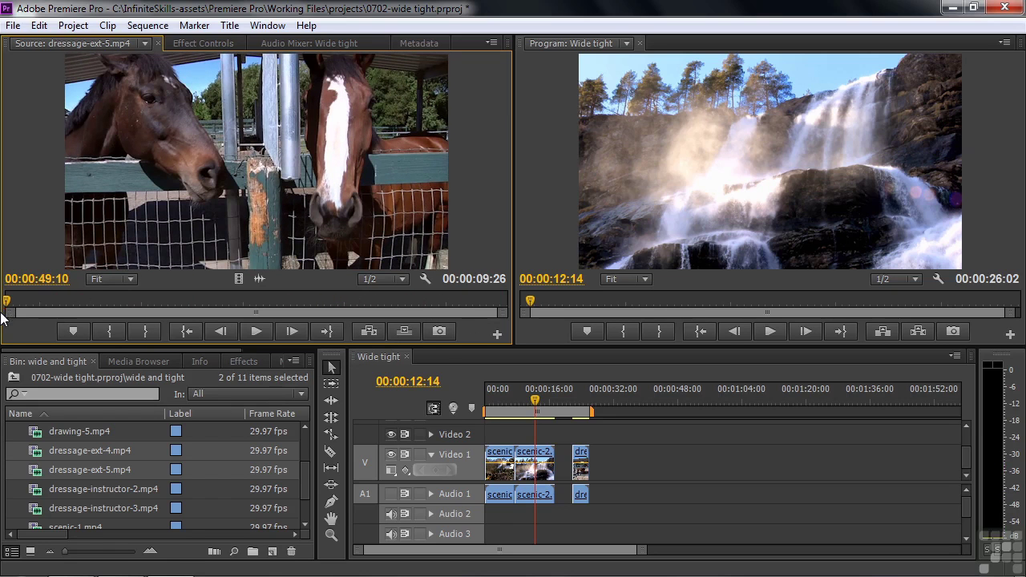
pyautogui.moveTo(179, 236); pyautogui.dragTo(594, 461)
# Trim the last dressage clip's end back to the playhead at 00:00:30:29
pyautogui.click(576, 389)
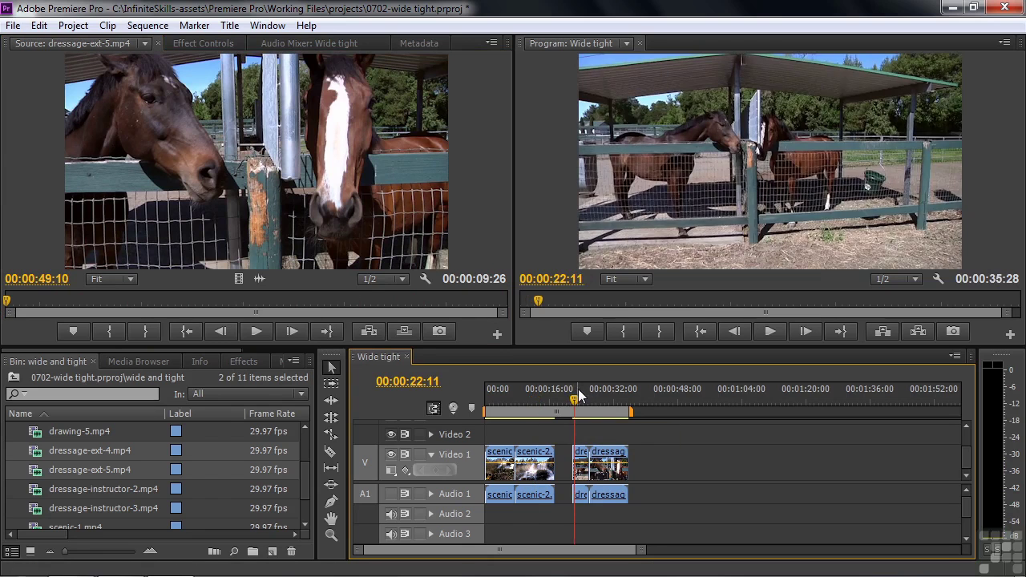
pyautogui.press('space')
pyautogui.press('space')
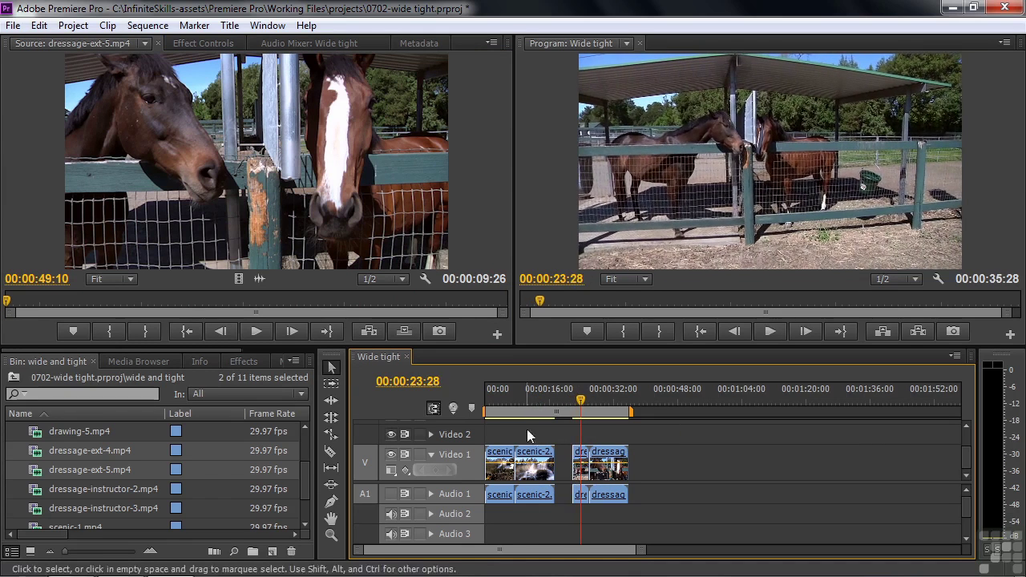
pyautogui.press('space')
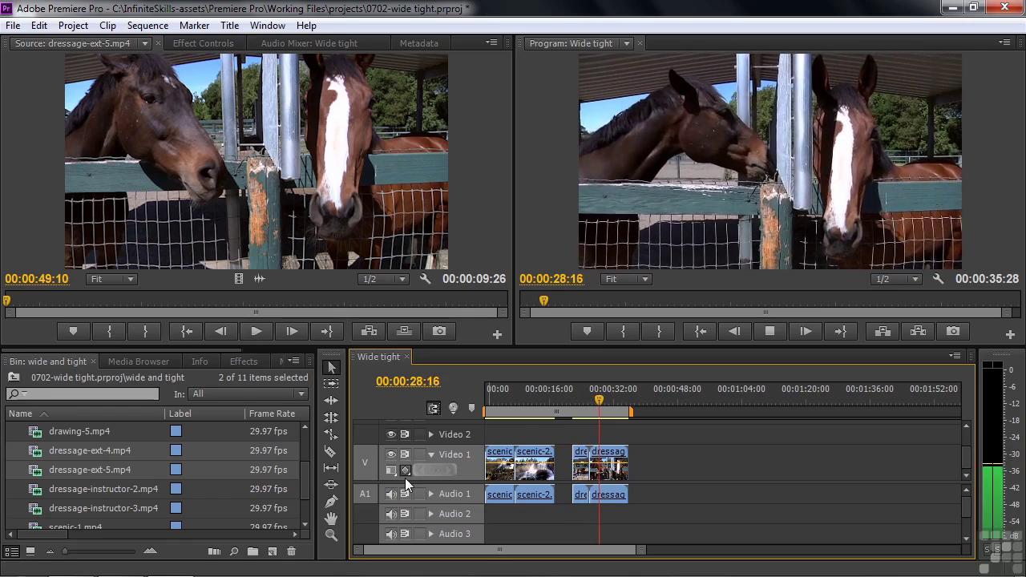
pyautogui.press('space')
pyautogui.moveTo(599, 409); pyautogui.dragTo(575, 408)
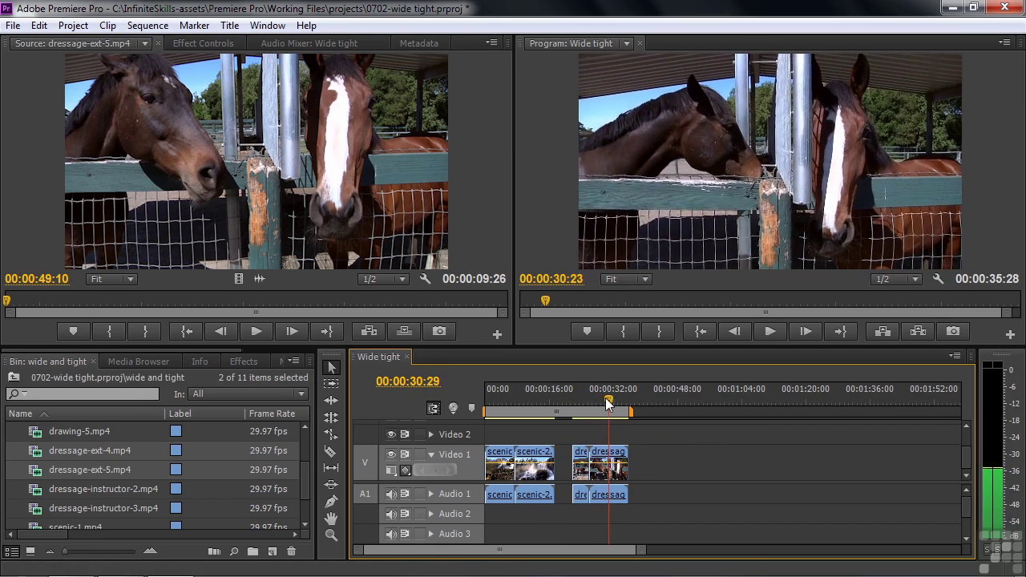
pyautogui.press('space')
pyautogui.click(633, 457)
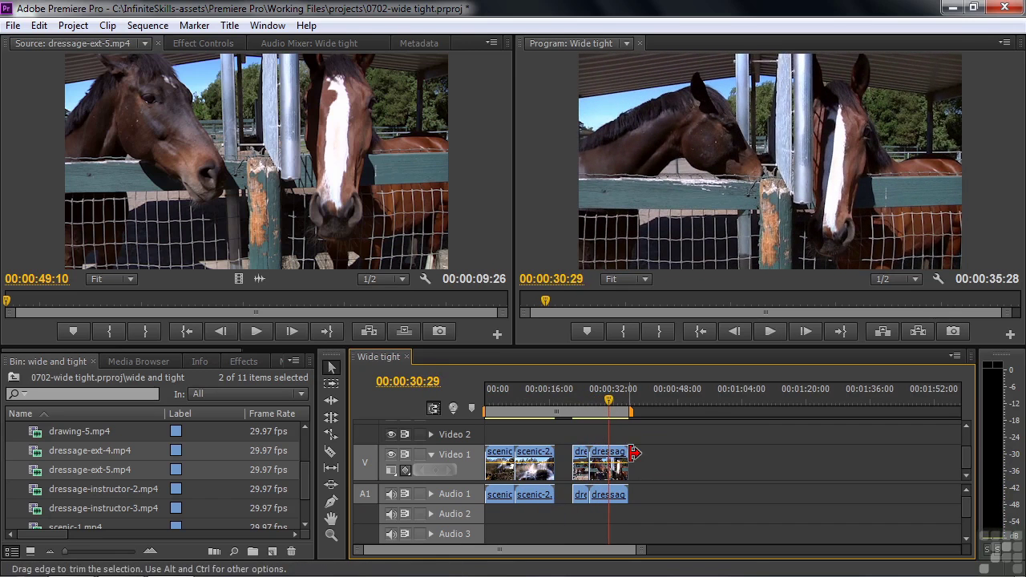
pyautogui.moveTo(634, 456); pyautogui.dragTo(617, 478)
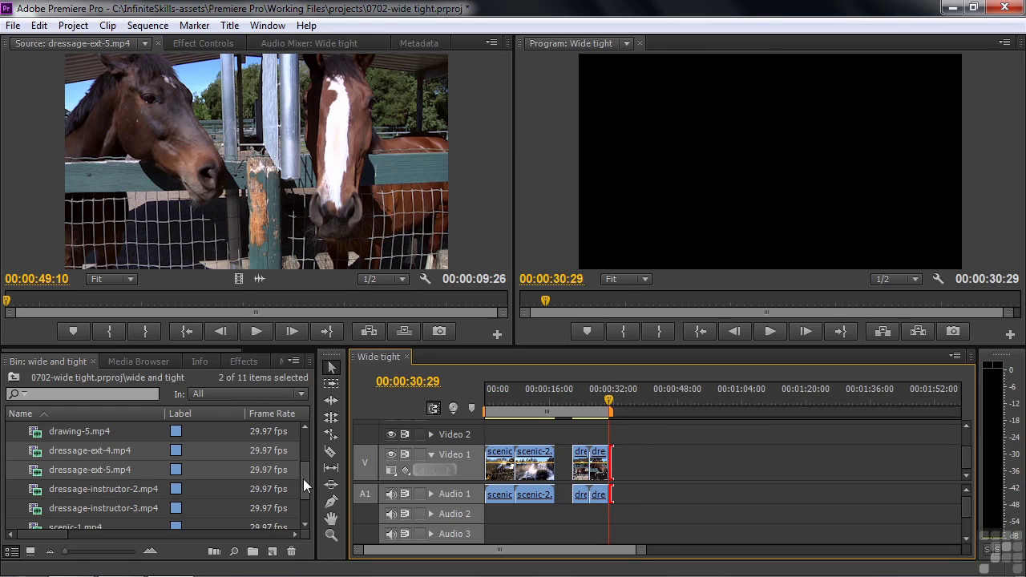
# Load dressage-instructor-2 and -3 into the Source Monitor and show instructor-2
pyautogui.moveTo(304, 479); pyautogui.dragTo(309, 492)
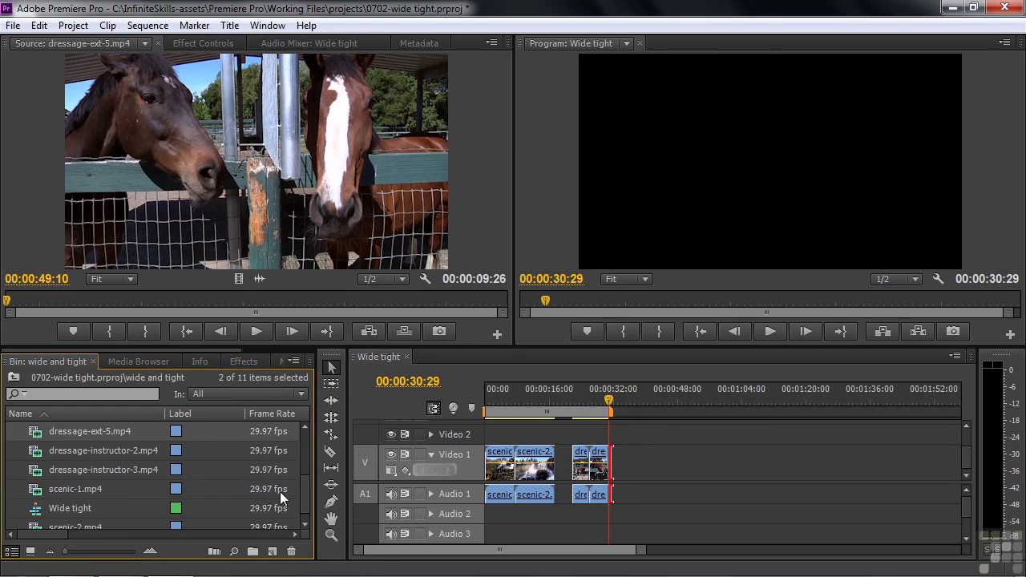
pyautogui.click(61, 454)
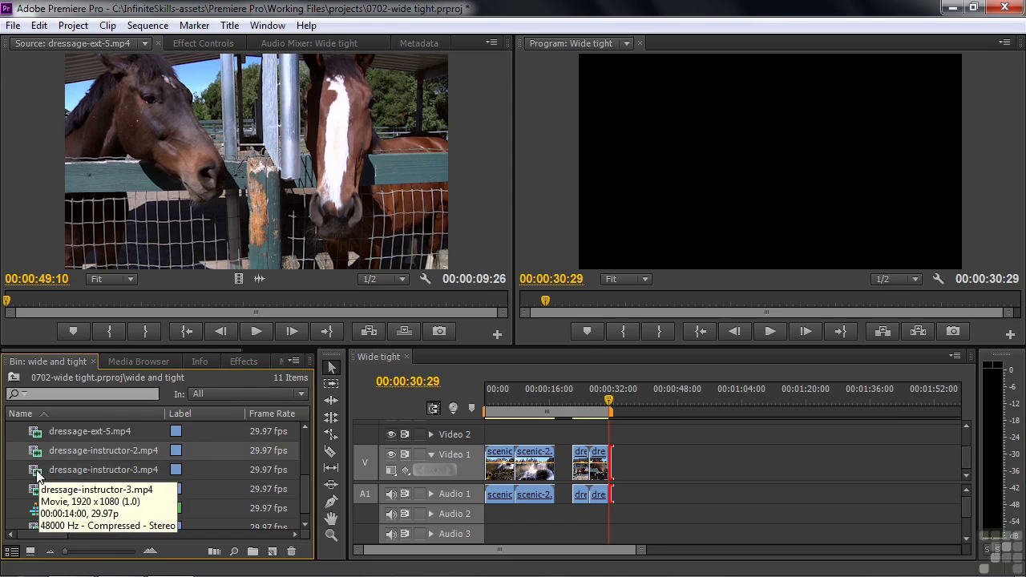
pyautogui.keyDown('shift'); pyautogui.click(35, 472); pyautogui.keyUp('shift')
pyautogui.moveTo(39, 453); pyautogui.dragTo(156, 187)
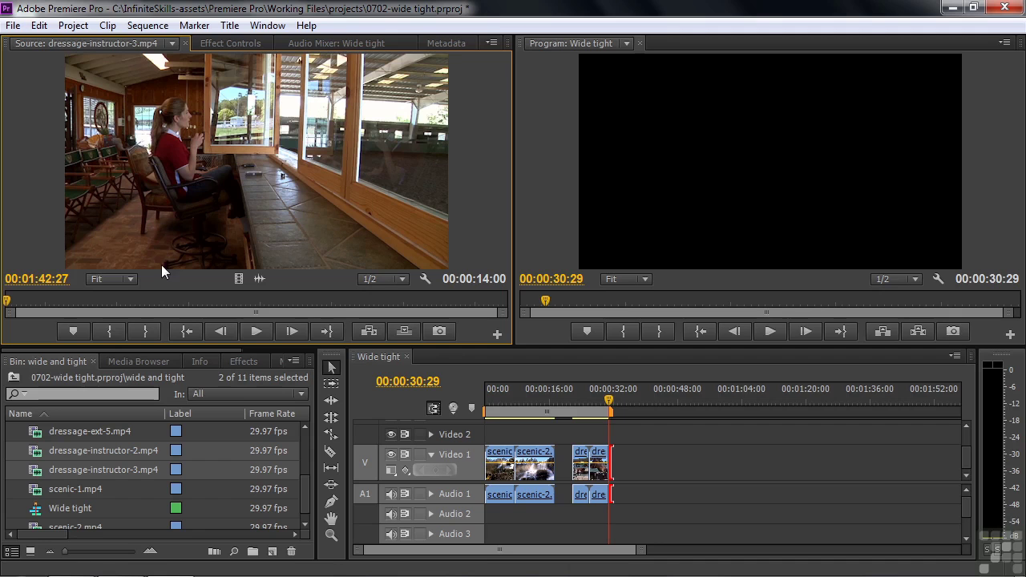
pyautogui.click(171, 44)
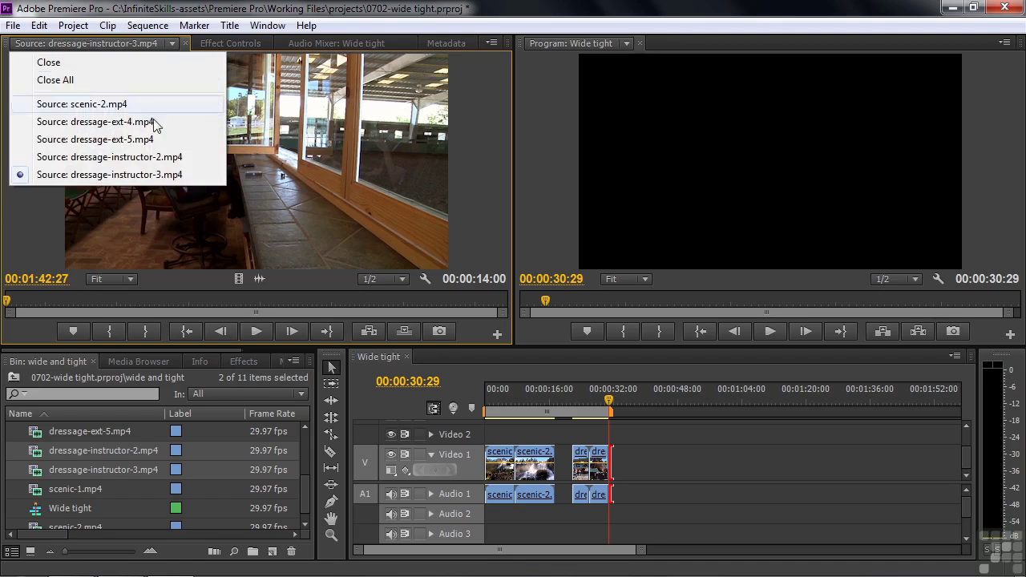
pyautogui.click(148, 154)
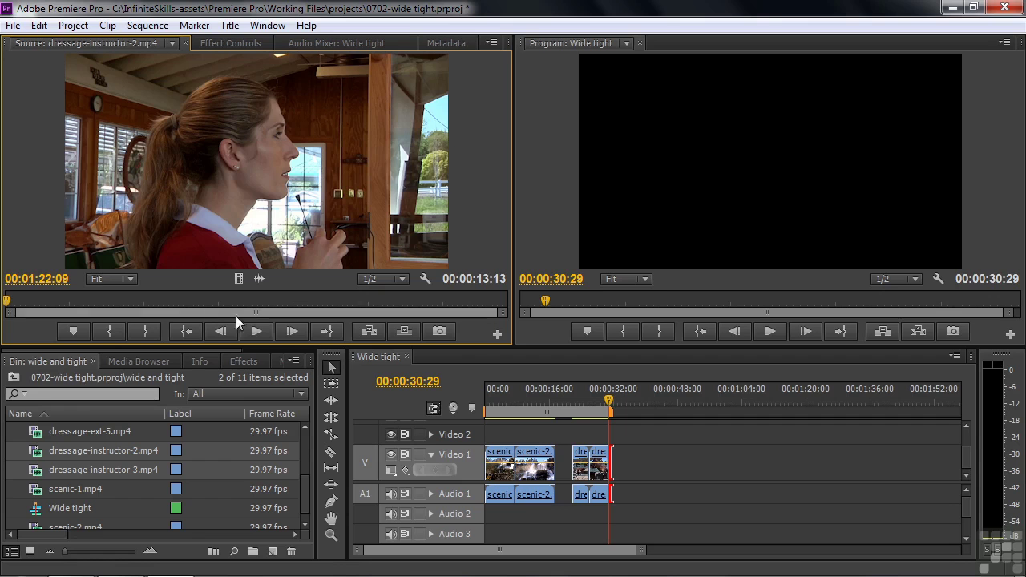
# Preview dressage-instructor-2 and set its In point at 01:25:04
pyautogui.click(254, 331)
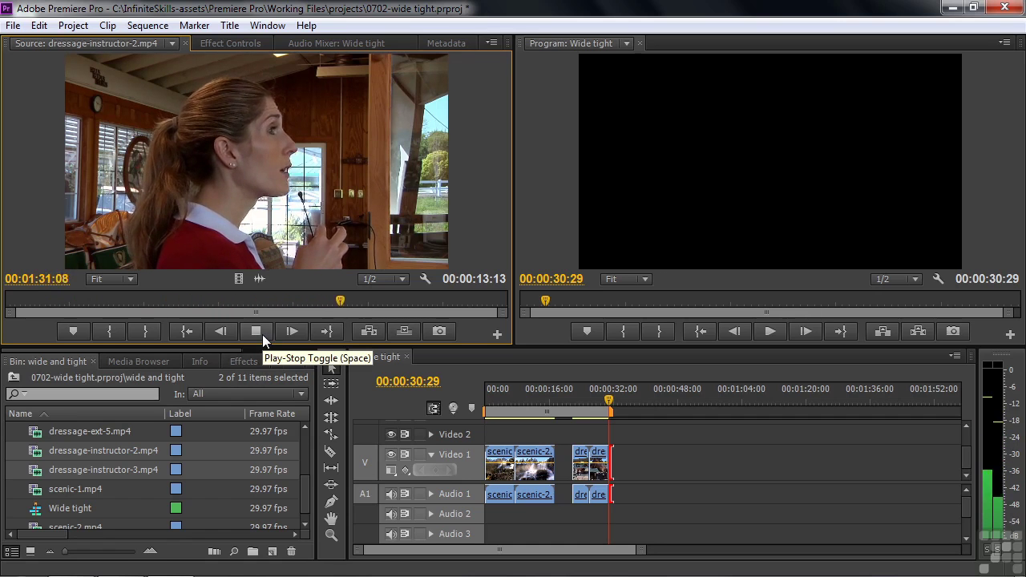
pyautogui.click(262, 330)
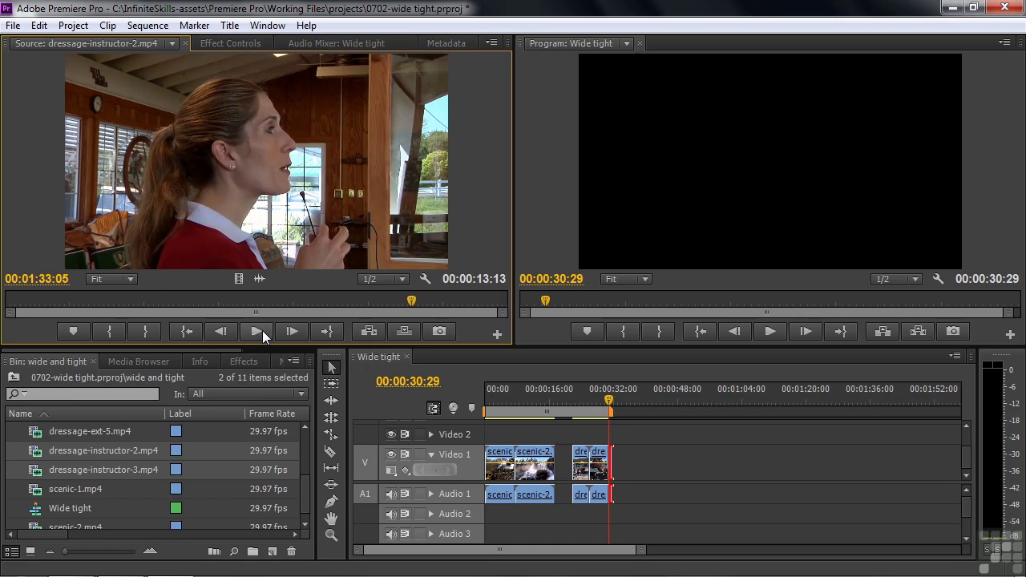
pyautogui.moveTo(408, 300); pyautogui.dragTo(114, 307)
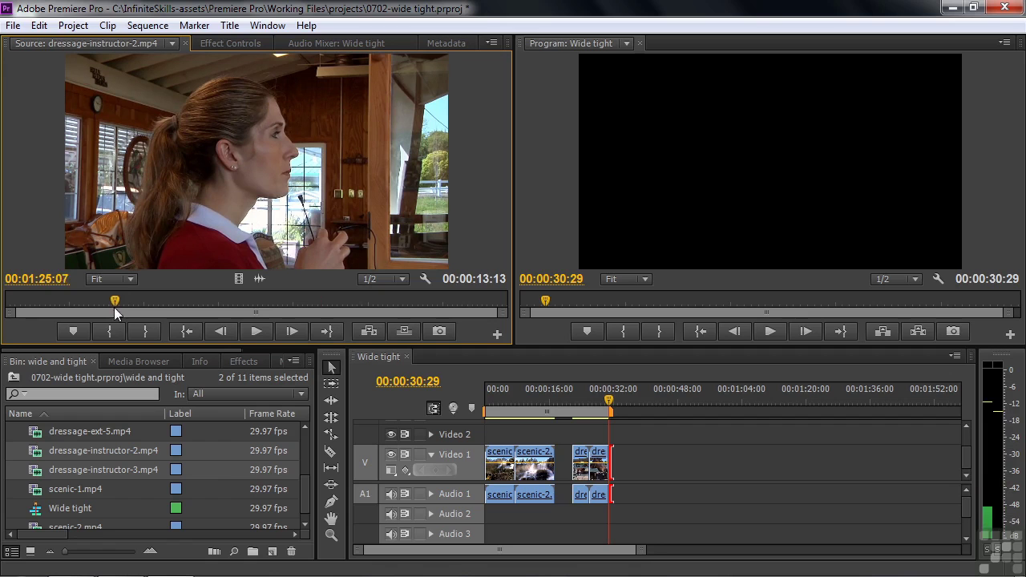
pyautogui.press('space')
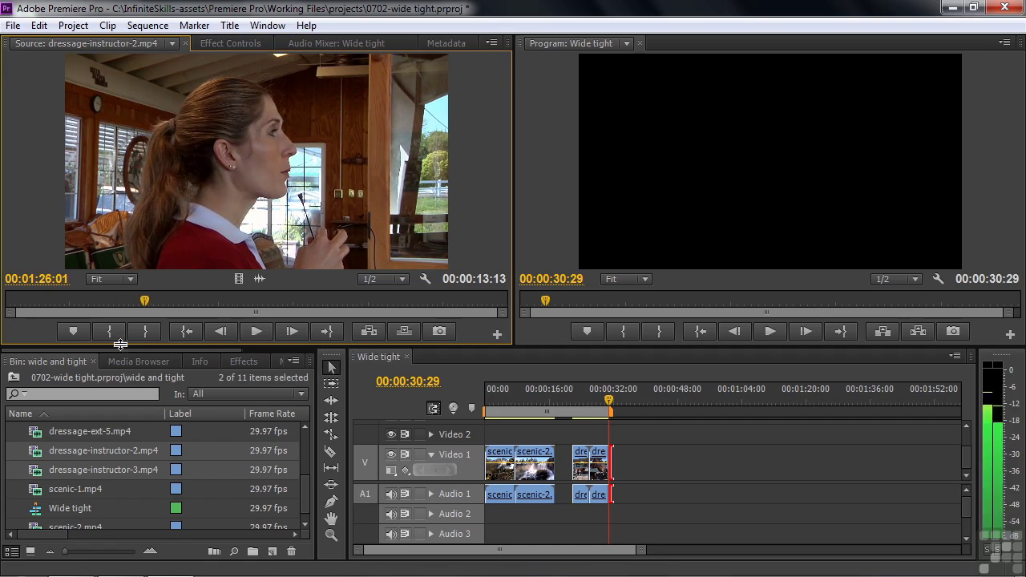
pyautogui.moveTo(144, 301)
pyautogui.mouseDown()
pyautogui.moveTo(111, 298)
pyautogui.moveTo(363, 301)
pyautogui.moveTo(255, 298)
pyautogui.mouseUp()
pyautogui.click(107, 328)
# Set the Out point at 01:31:04 and place the 00:00:06:01 shot into the sequence
pyautogui.press('space')
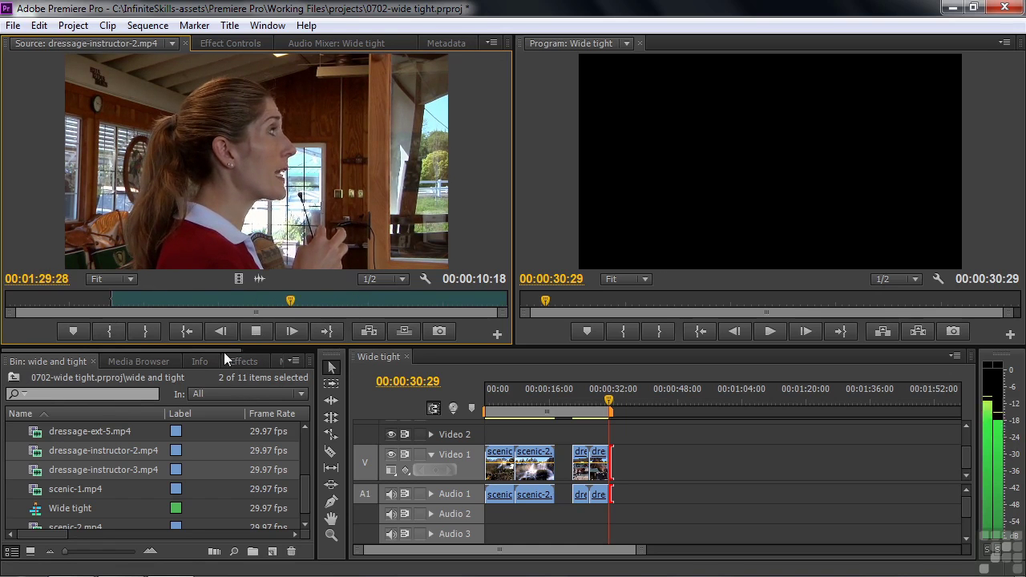
pyautogui.press('space')
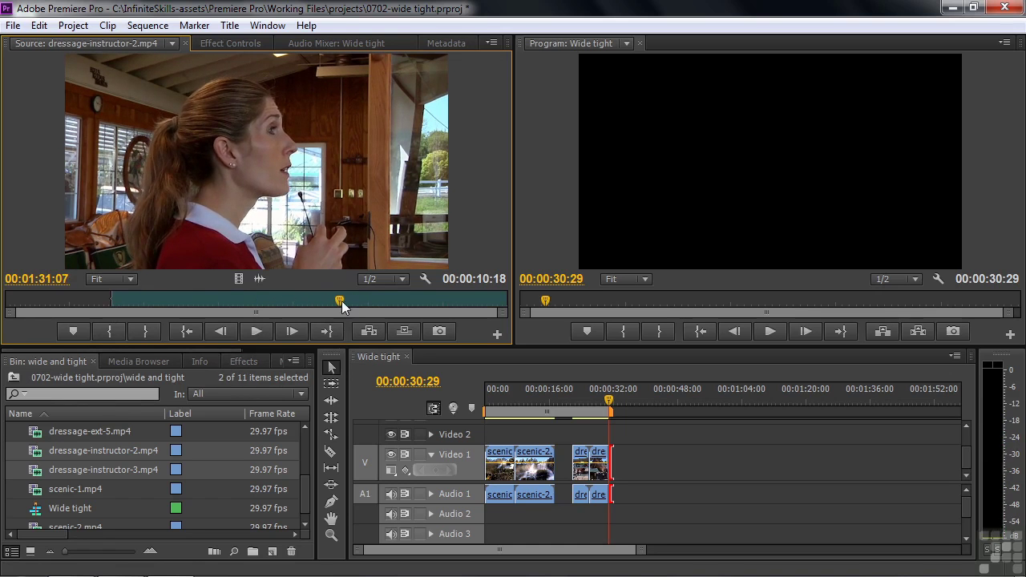
pyautogui.moveTo(341, 301); pyautogui.dragTo(338, 299)
pyautogui.click(146, 331)
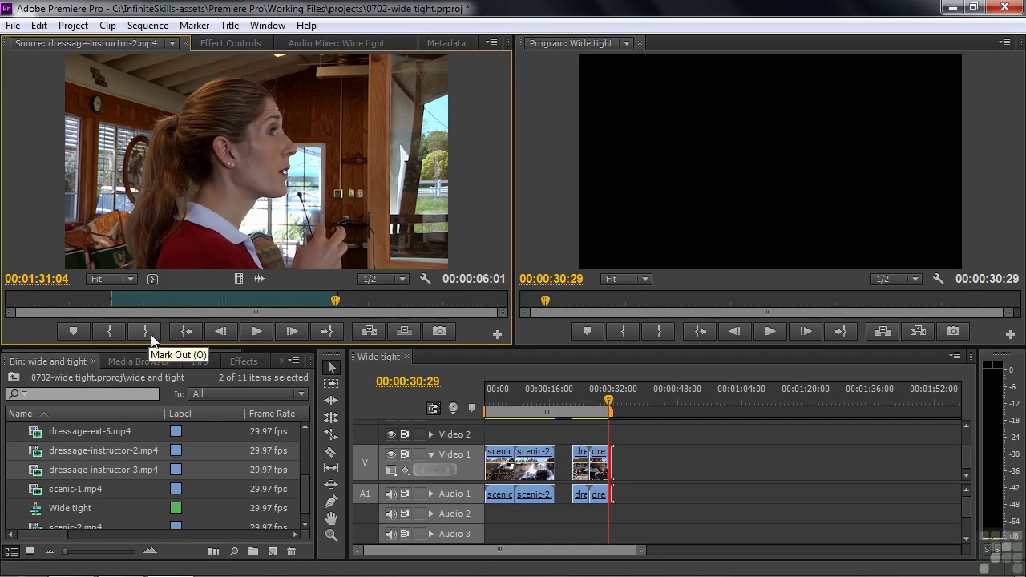
pyautogui.moveTo(231, 233); pyautogui.dragTo(636, 478)
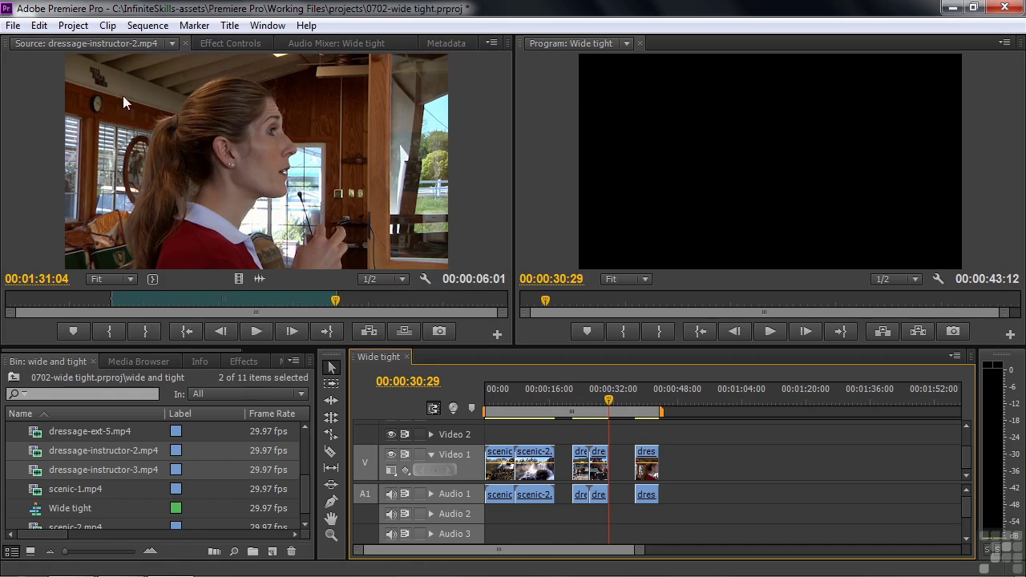
# Switch the source to dressage-instructor-3 and set its Out point at 01:53:26
pyautogui.click(173, 45)
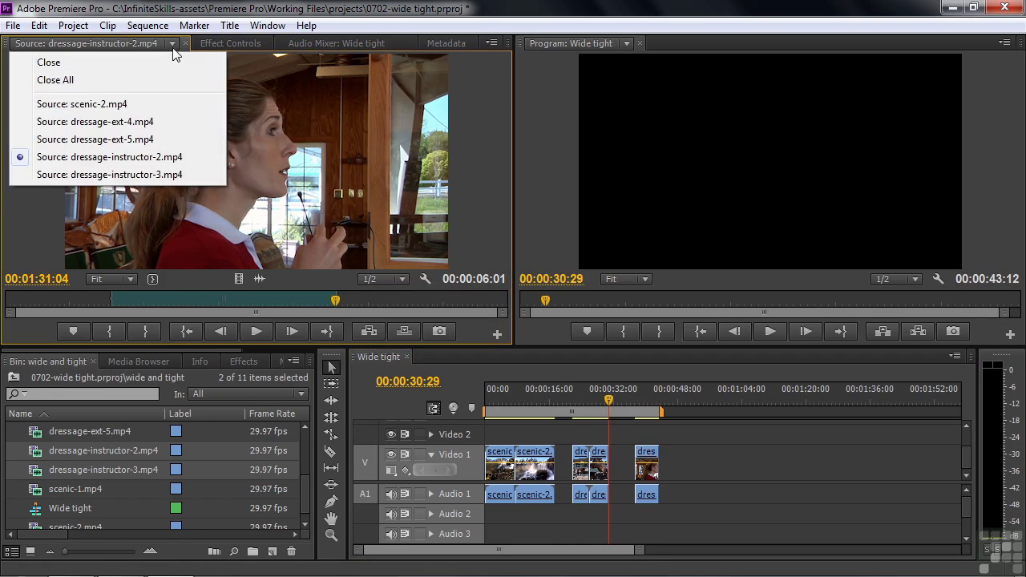
pyautogui.click(147, 175)
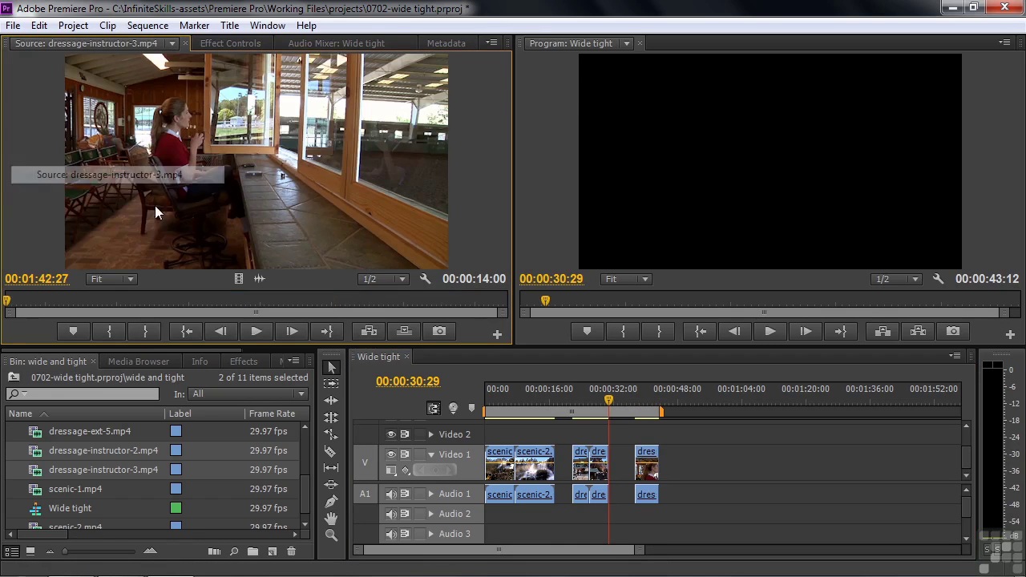
pyautogui.click(255, 331)
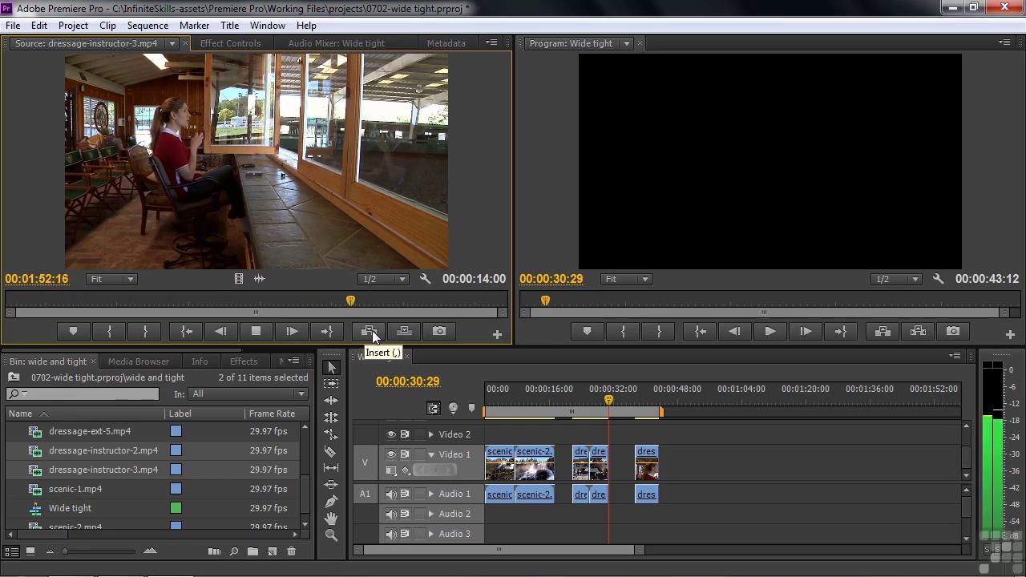
pyautogui.moveTo(397, 301); pyautogui.dragTo(111, 304)
pyautogui.press('space')
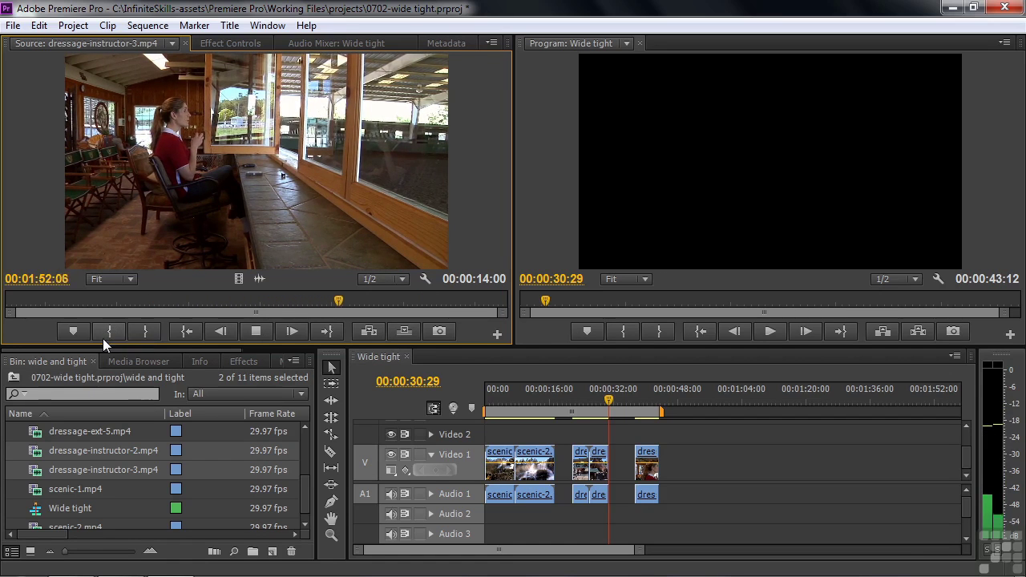
pyautogui.press('space')
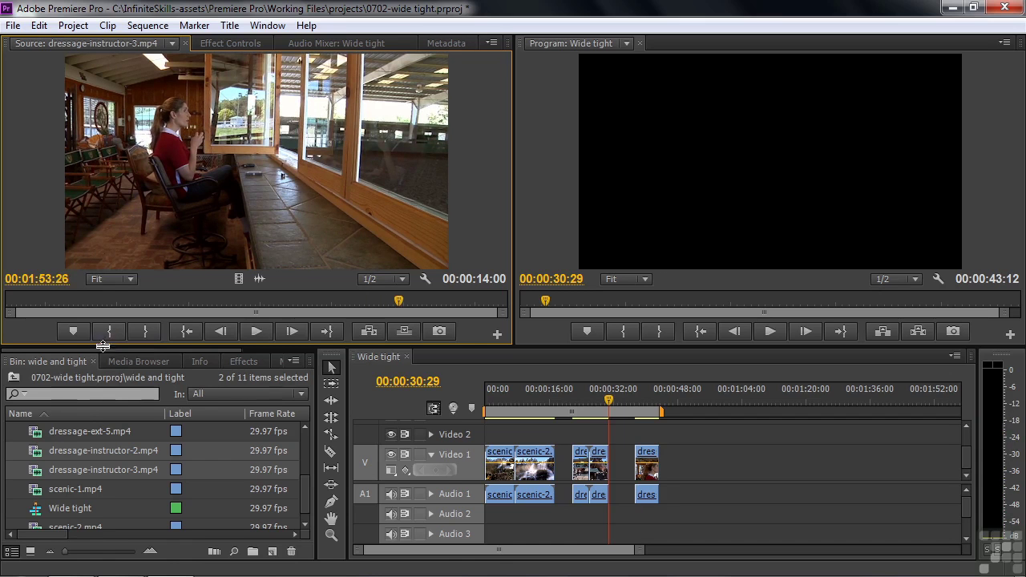
pyautogui.click(143, 332)
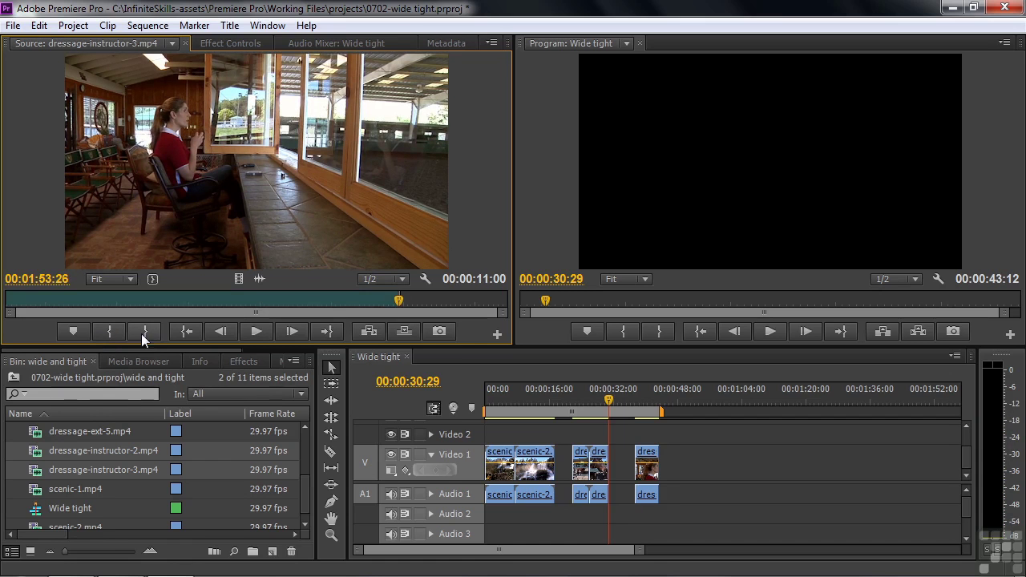
# Mark the In point for the instructor-3 wide shot around 01:49 and preview it
pyautogui.moveTo(402, 300); pyautogui.dragTo(134, 331)
pyautogui.press('space')
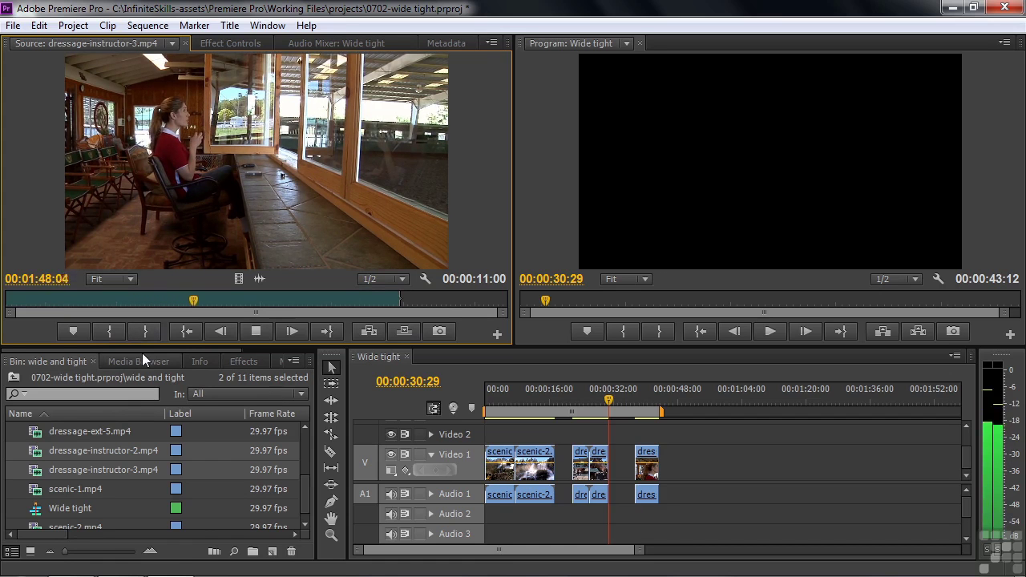
pyautogui.press('space')
pyautogui.press('space')
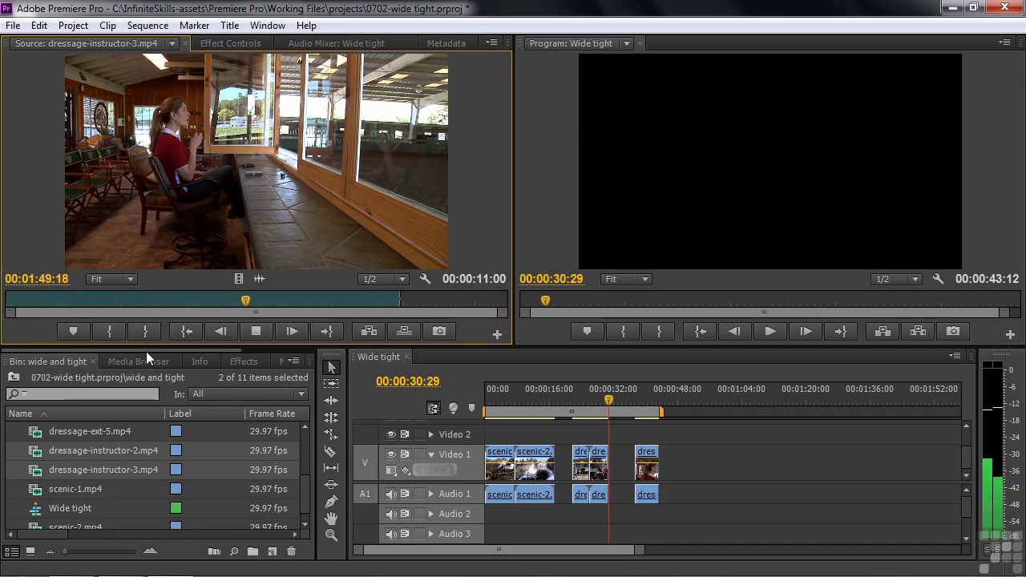
pyautogui.press('space')
pyautogui.click(115, 330)
pyautogui.press('space')
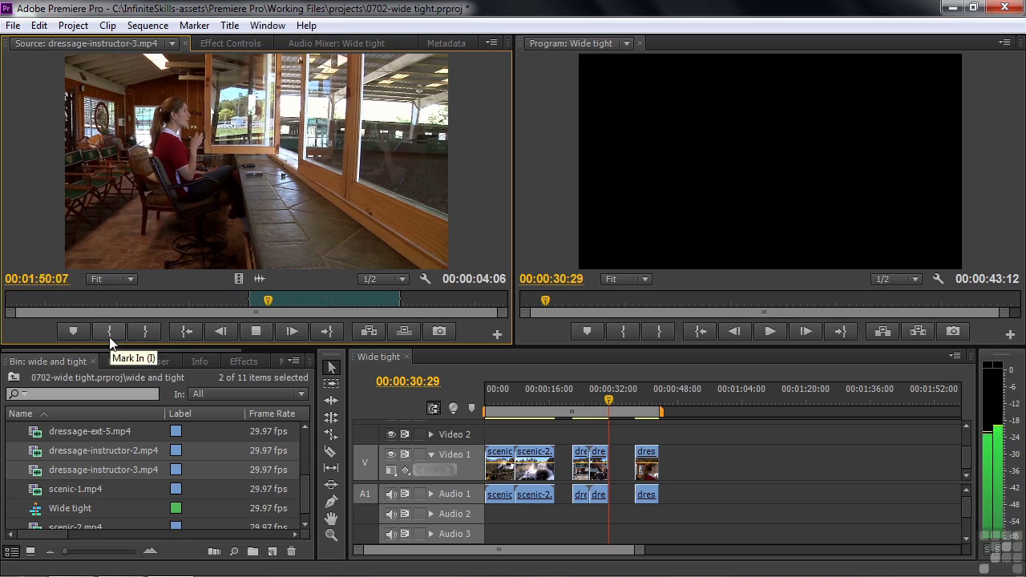
pyautogui.press('space')
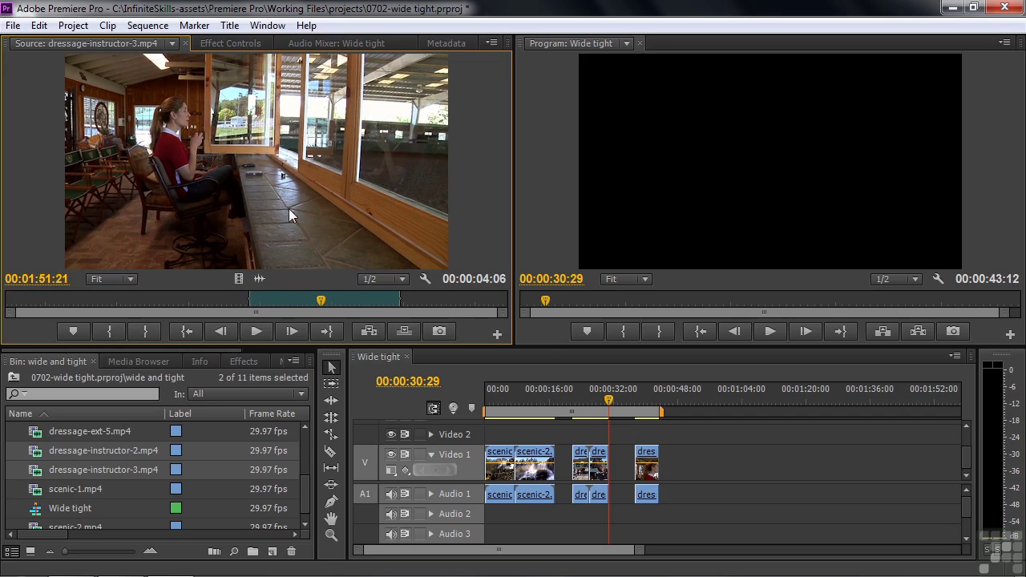
# Add the marked instructor-3 section to the end of Video 1 and play the sequence
pyautogui.moveTo(173, 217); pyautogui.dragTo(657, 461)
pyautogui.click(637, 391)
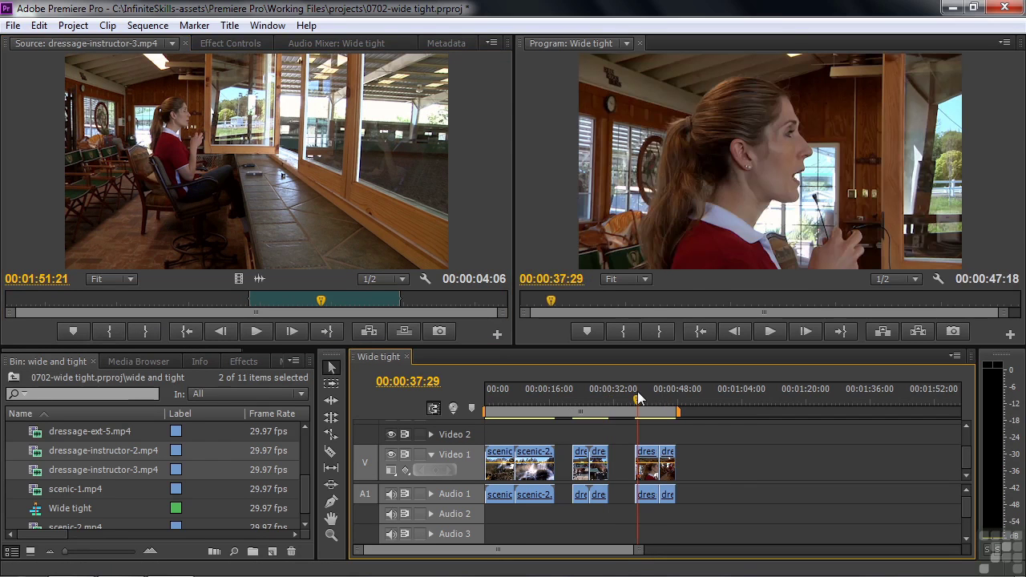
pyautogui.press('space')
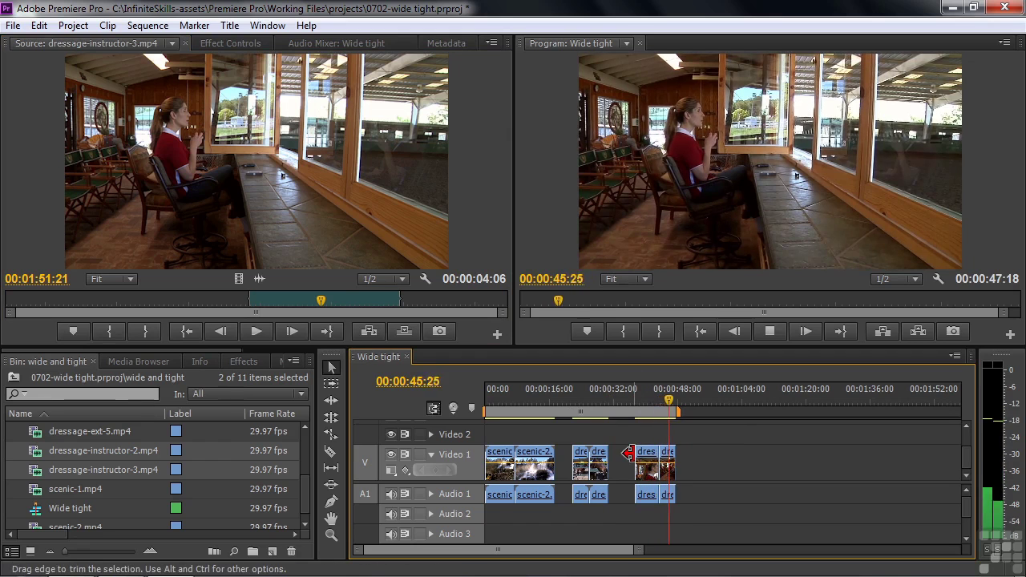
pyautogui.press('space')
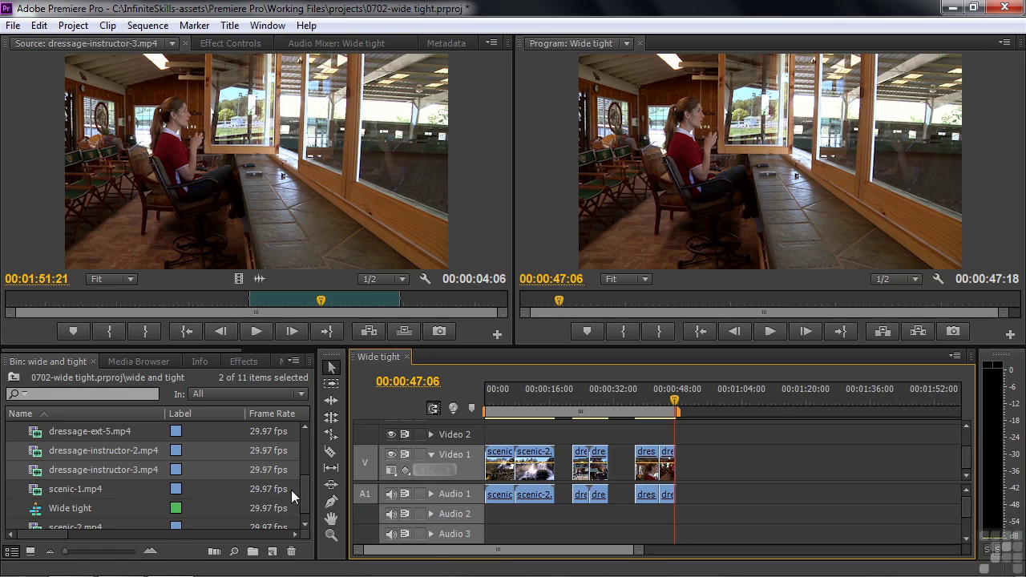
# Scroll the bin up to the drawing clips and deselect everything
pyautogui.moveTo(304, 495); pyautogui.dragTo(309, 460)
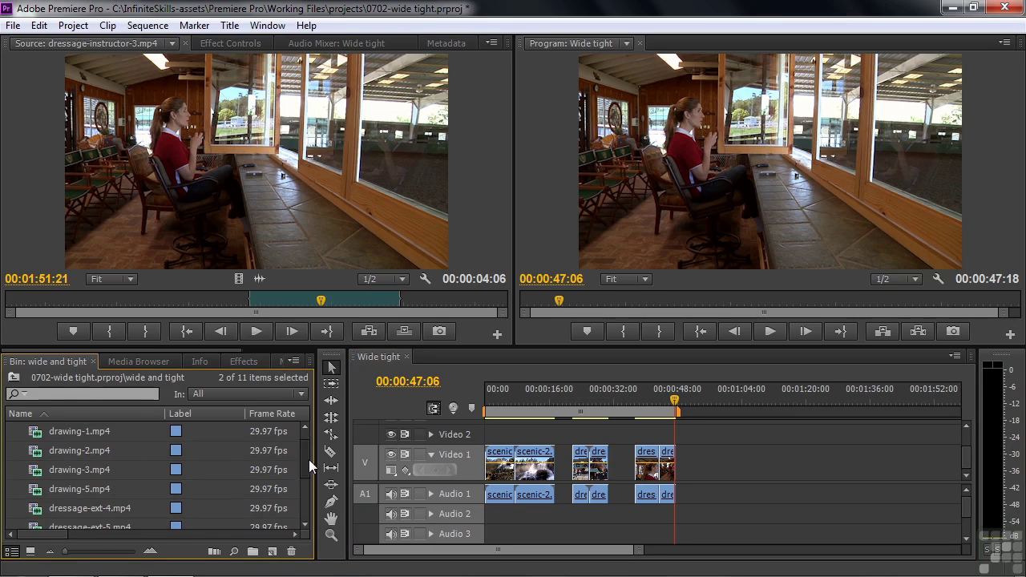
pyautogui.click(60, 434)
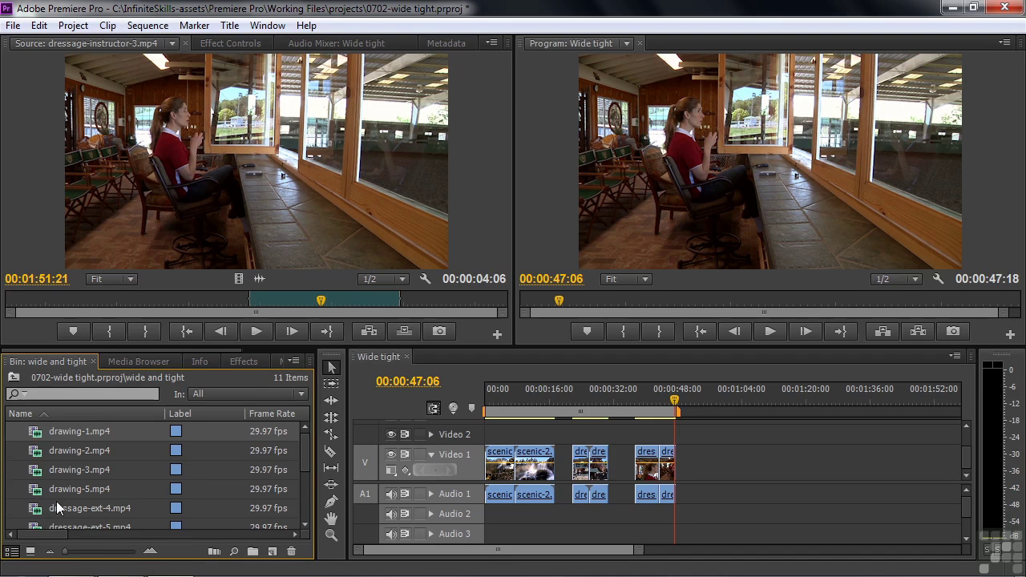
# Load drawing-1, drawing-2, drawing-3 and drawing-5 into the Source monitor and scrub through drawing-1.mp4
pyautogui.keyDown('shift'); pyautogui.click(28, 495); pyautogui.keyUp('shift')
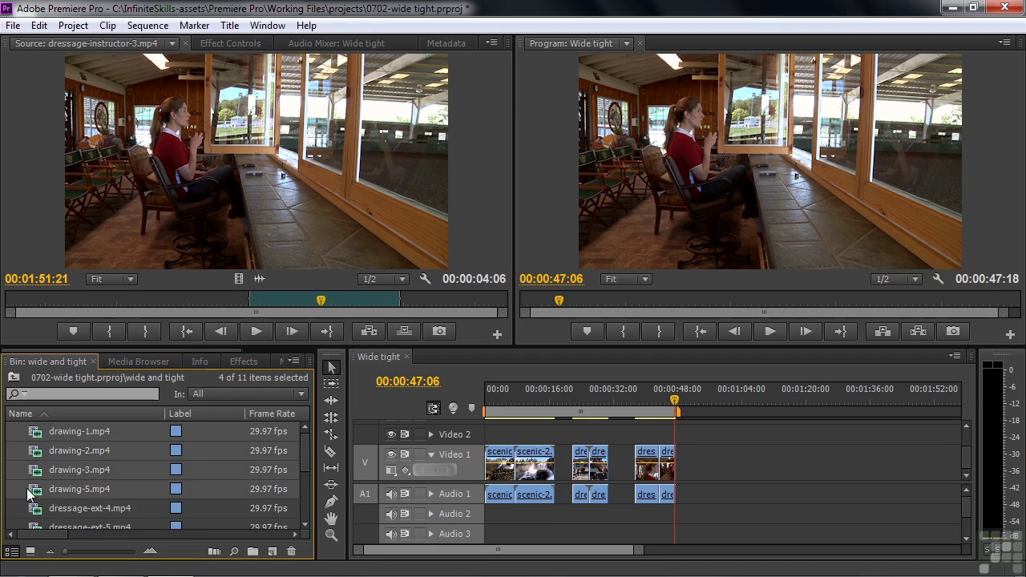
pyautogui.moveTo(32, 496)
pyautogui.mouseDown()
pyautogui.moveTo(45, 442)
pyautogui.moveTo(241, 170)
pyautogui.mouseUp()
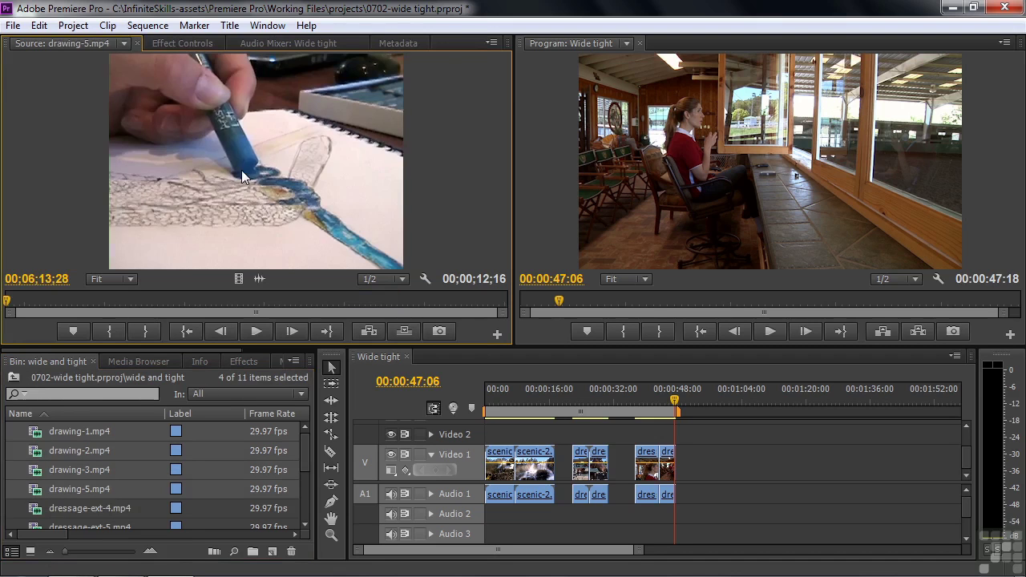
pyautogui.click(124, 43)
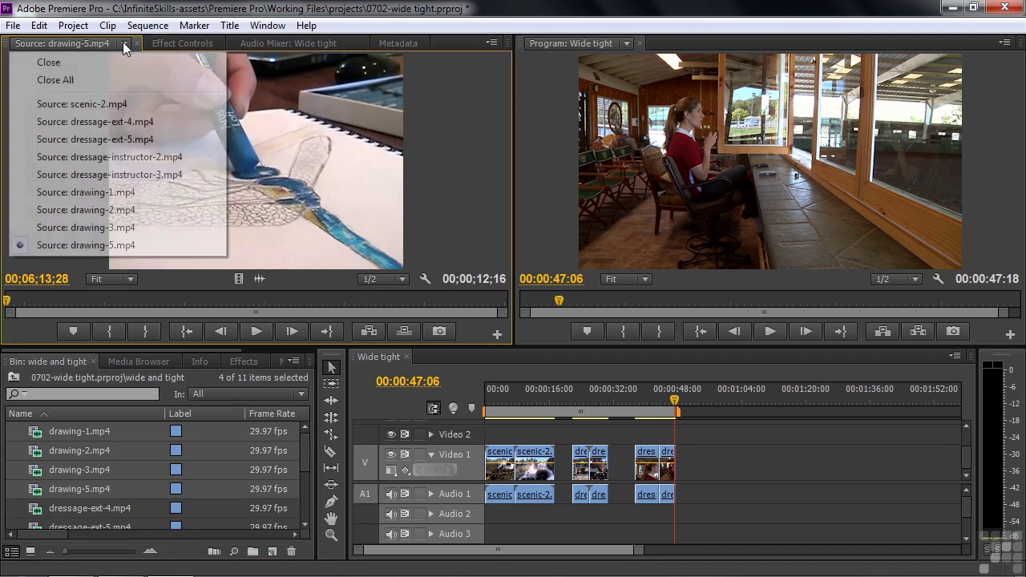
pyautogui.click(61, 192)
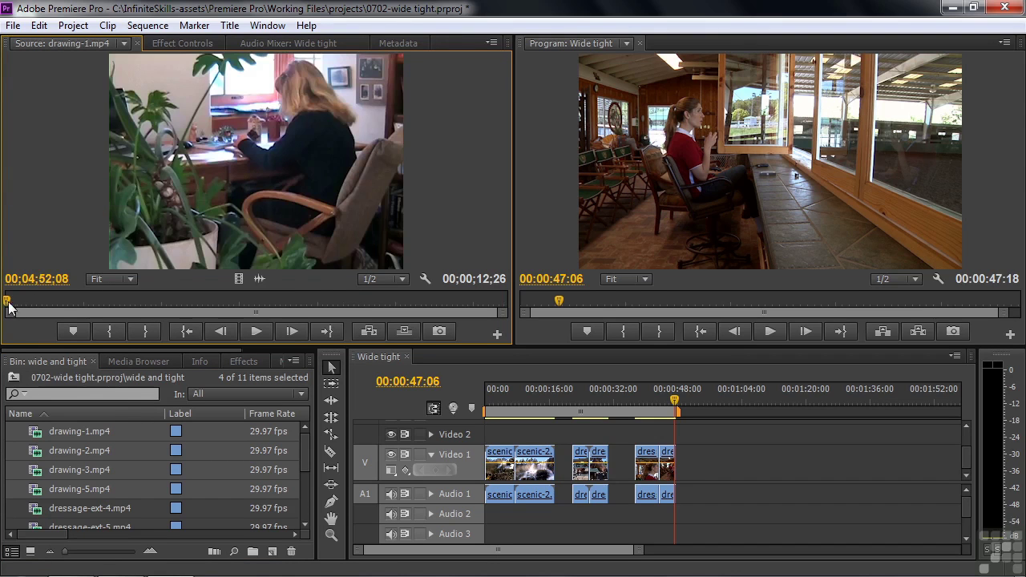
pyautogui.moveTo(8, 302); pyautogui.dragTo(402, 310)
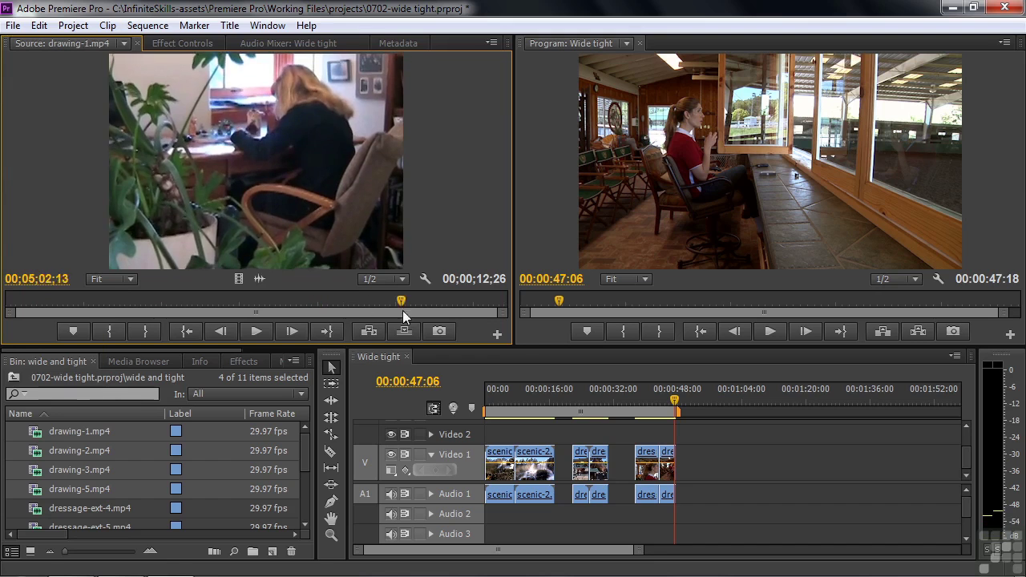
# Preview drawing-2.mp4, drawing-3.mp4 and drawing-5.mp4 in the Source monitor
pyautogui.click(123, 43)
pyautogui.click(120, 206)
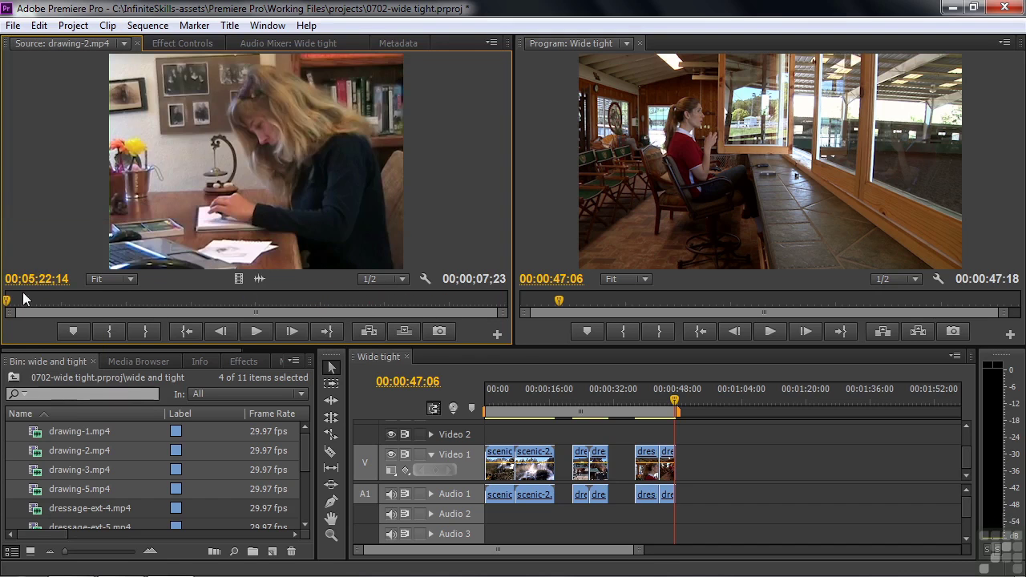
pyautogui.moveTo(6, 301)
pyautogui.mouseDown()
pyautogui.moveTo(304, 303)
pyautogui.moveTo(296, 303)
pyautogui.mouseUp()
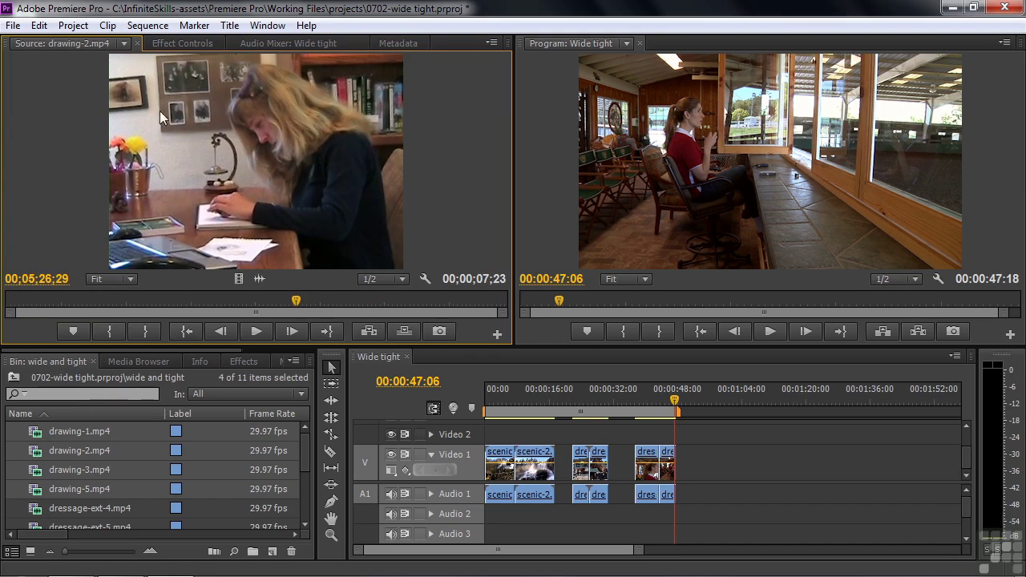
pyautogui.click(124, 44)
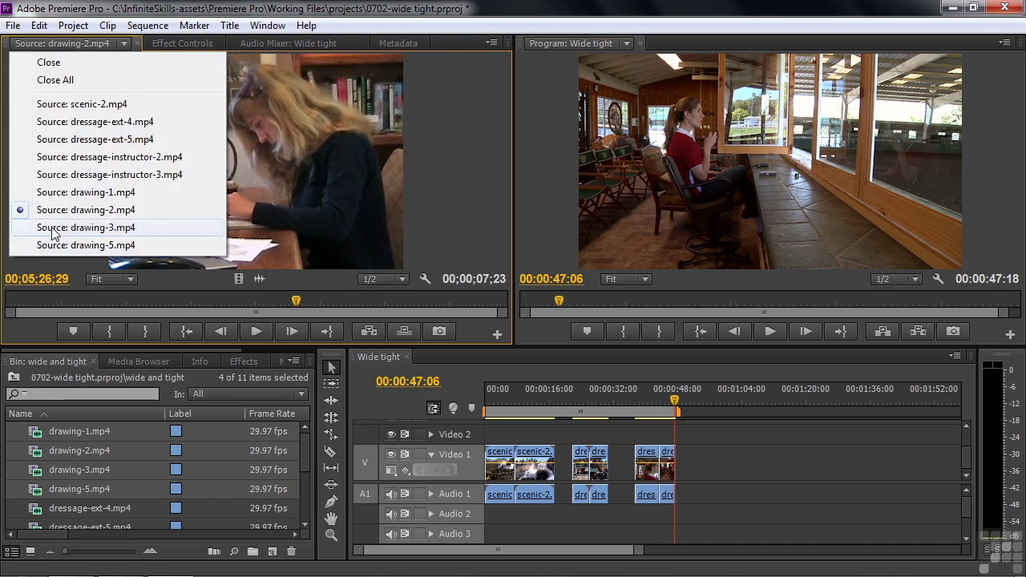
pyautogui.click(80, 228)
pyautogui.moveTo(11, 301); pyautogui.dragTo(281, 302)
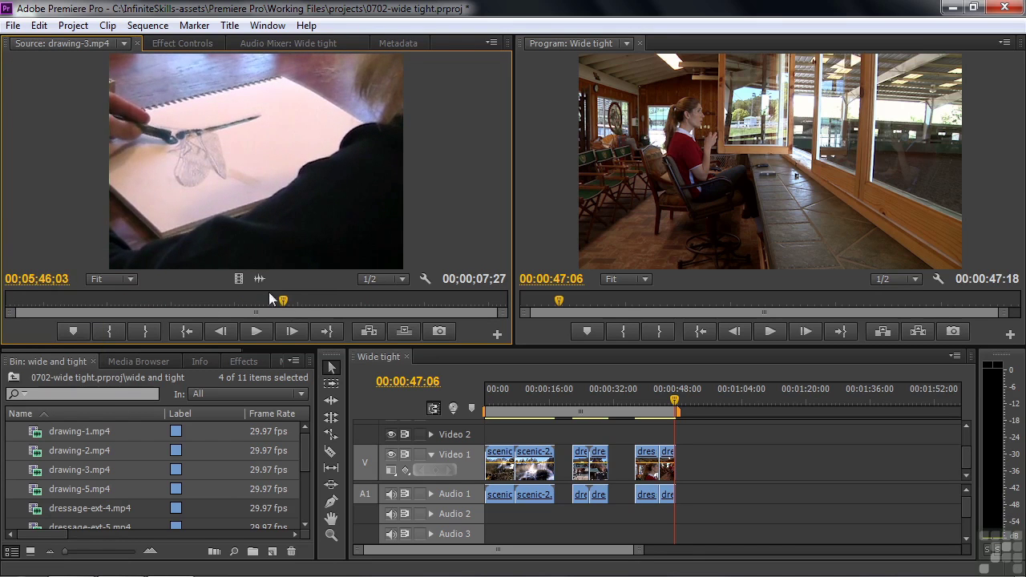
pyautogui.click(124, 43)
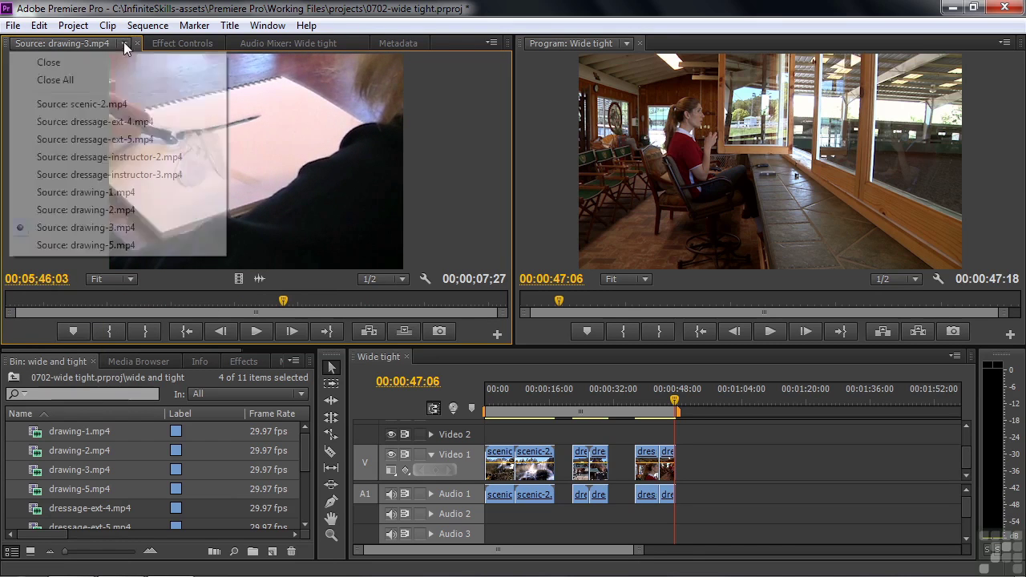
pyautogui.click(80, 245)
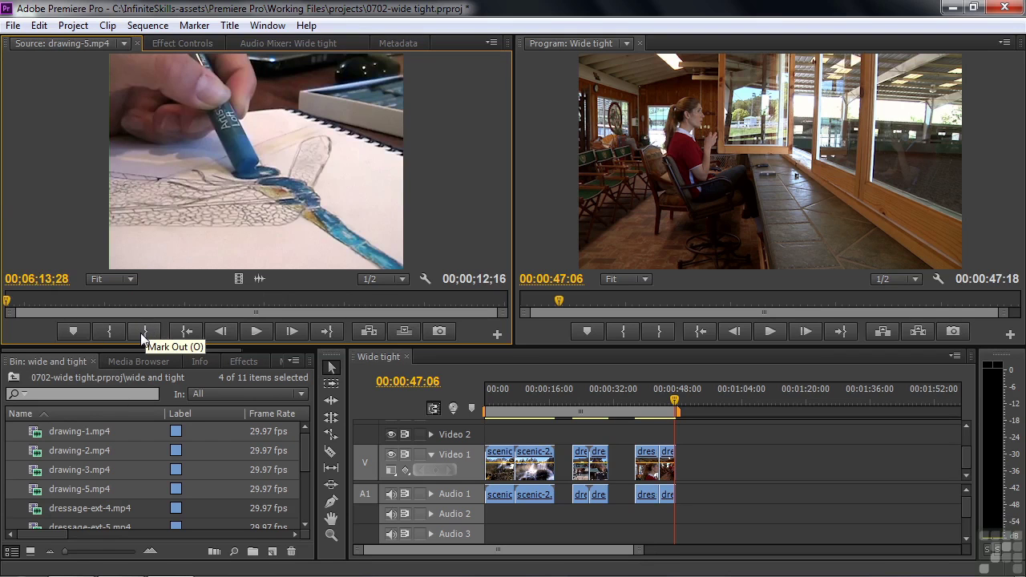
# Return to drawing-1.mp4 and set an Out point where the wanted drawing section ends
pyautogui.click(126, 44)
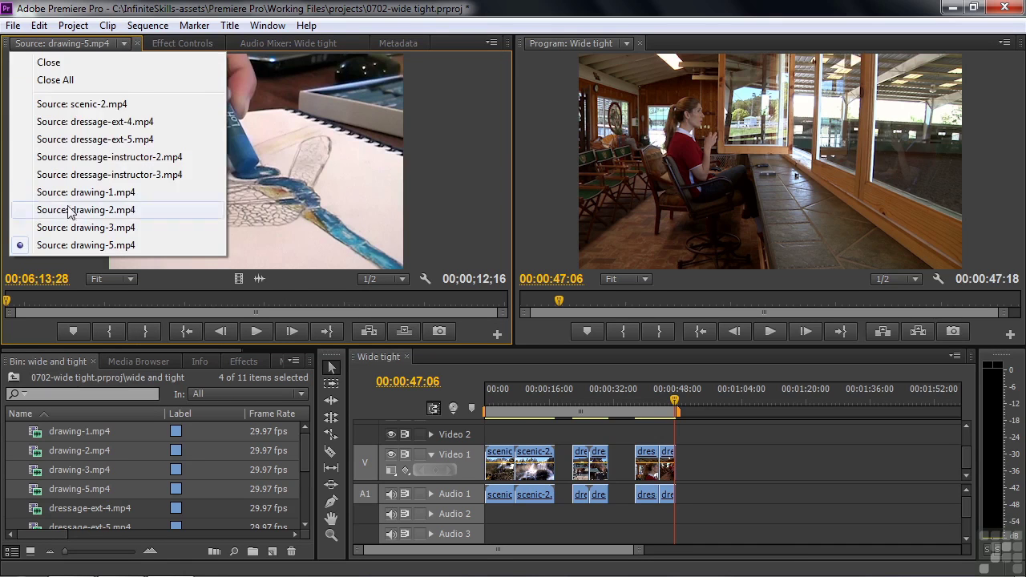
pyautogui.click(44, 191)
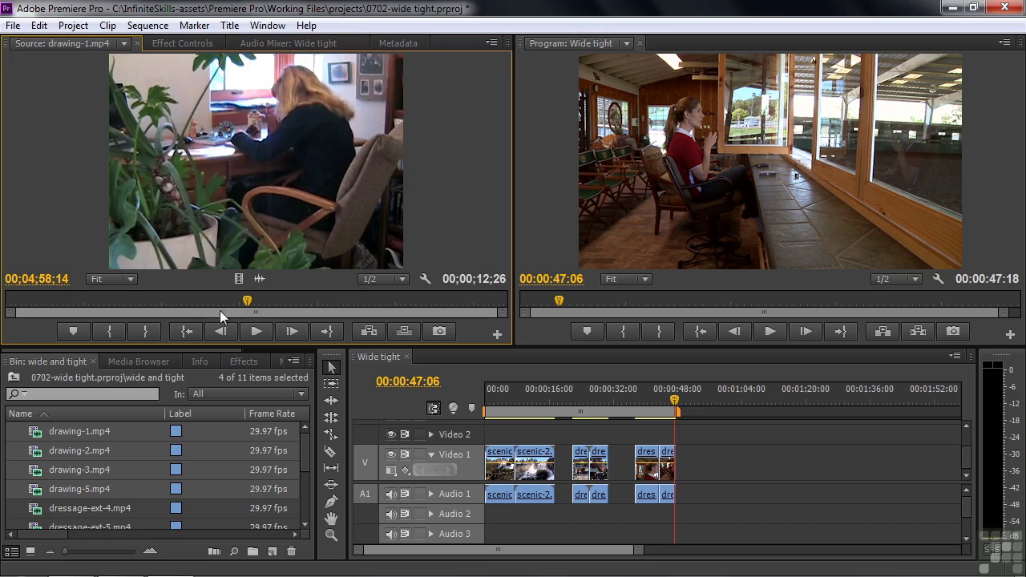
pyautogui.moveTo(222, 301); pyautogui.dragTo(386, 356)
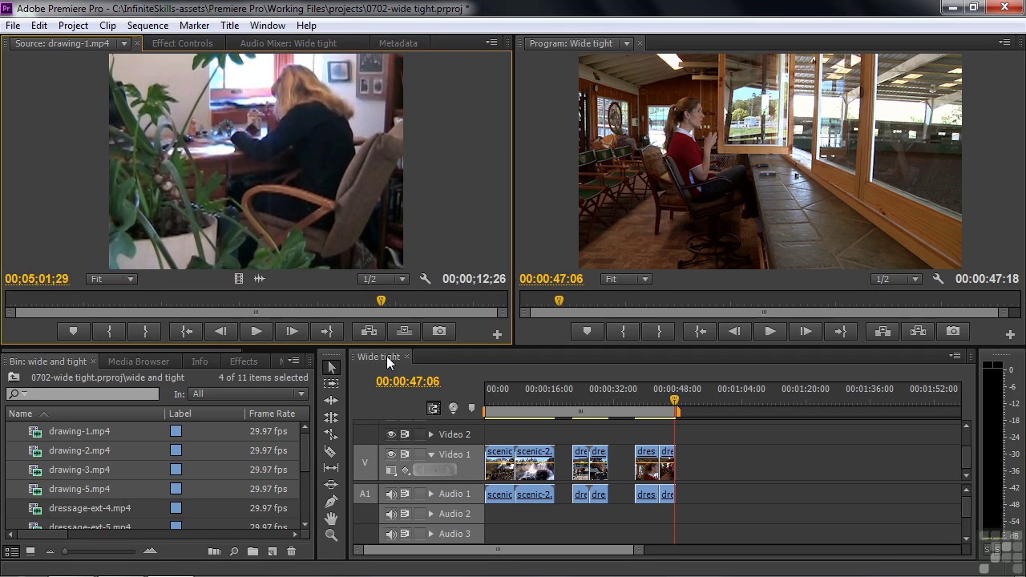
pyautogui.click(145, 331)
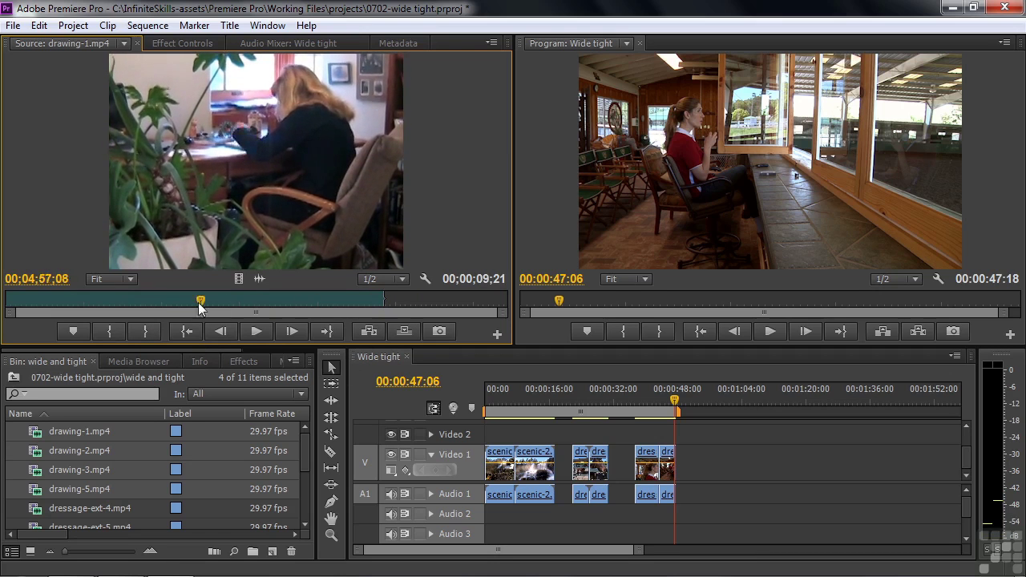
# Mark the In point in drawing-1.mp4 and add the roughly 6-second section after the last Wide tight clip
pyautogui.moveTo(200, 309); pyautogui.dragTo(140, 319)
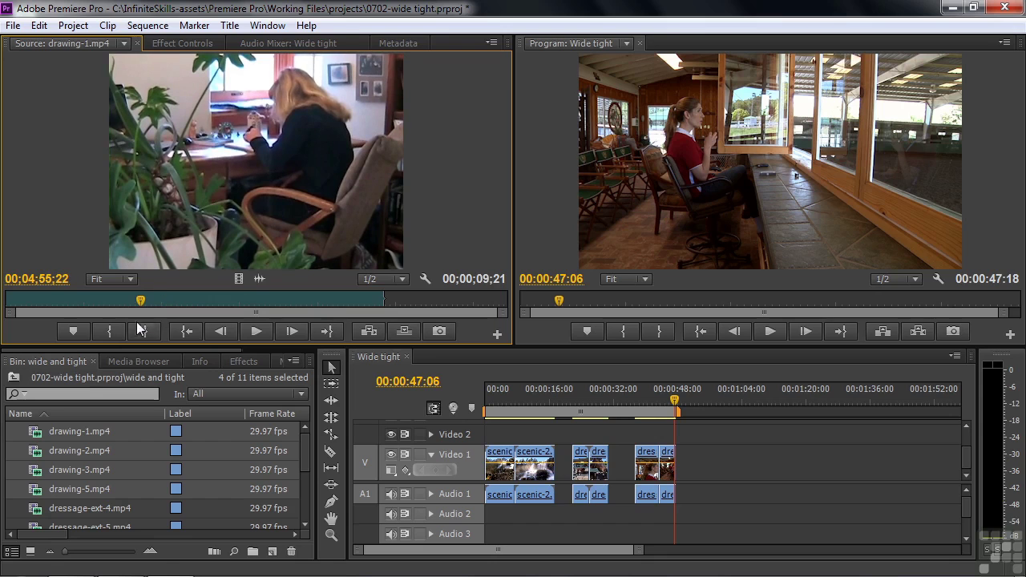
pyautogui.click(114, 329)
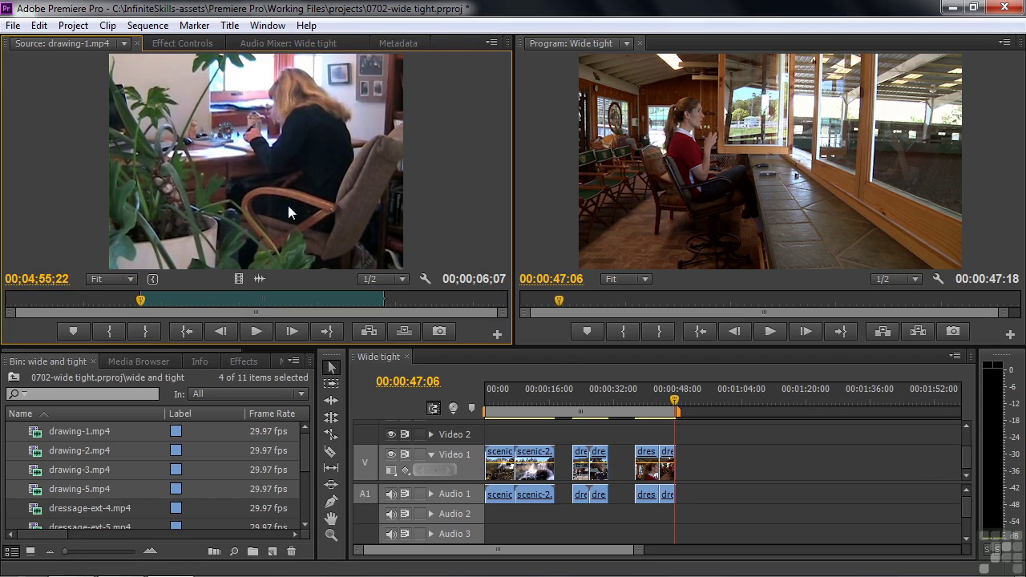
pyautogui.moveTo(289, 212)
pyautogui.mouseDown()
pyautogui.moveTo(801, 438)
pyautogui.moveTo(716, 442)
pyautogui.moveTo(718, 463)
pyautogui.mouseUp()
pyautogui.click(716, 408)
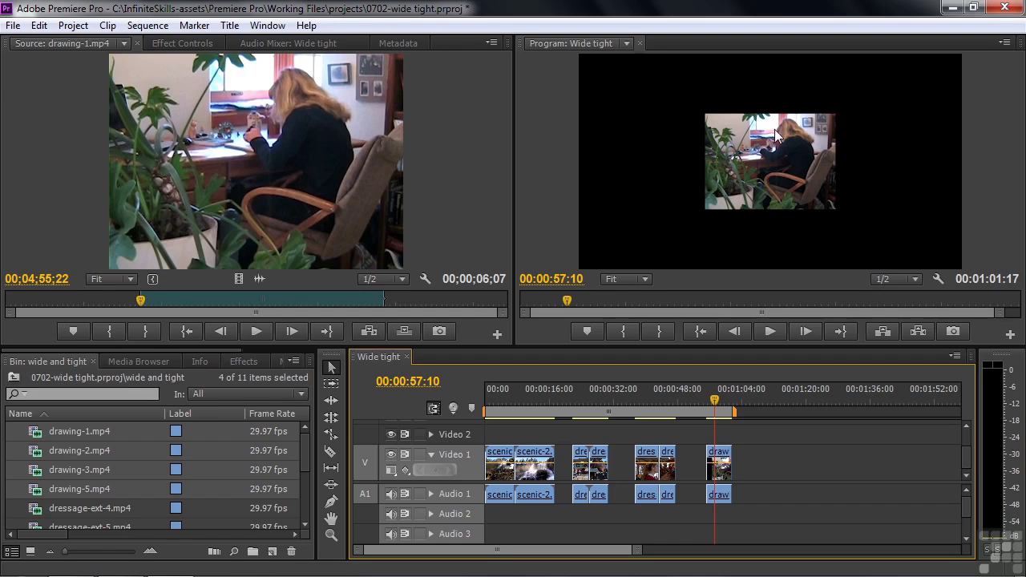
pyautogui.click(716, 461)
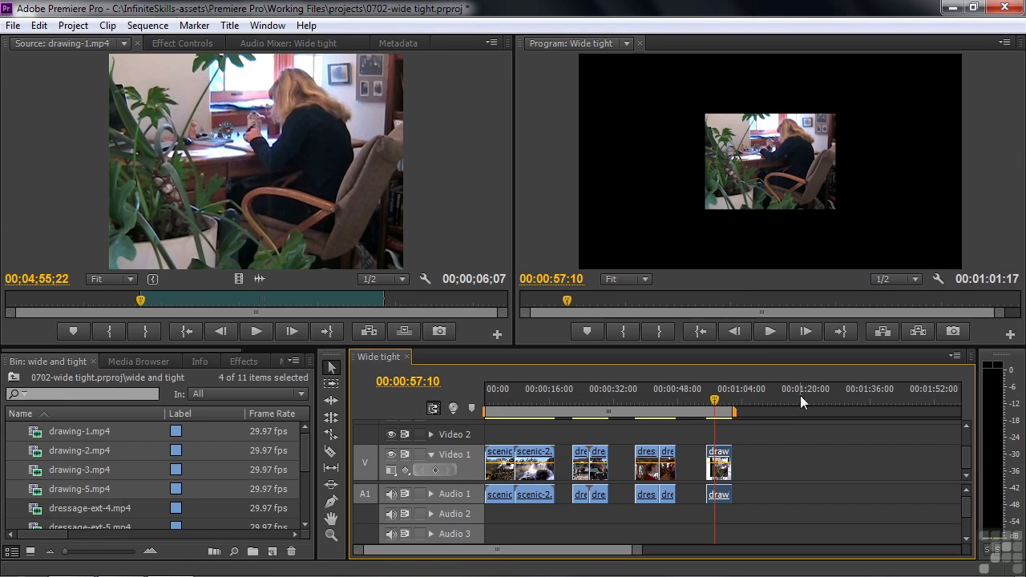
pyautogui.press('Delete')
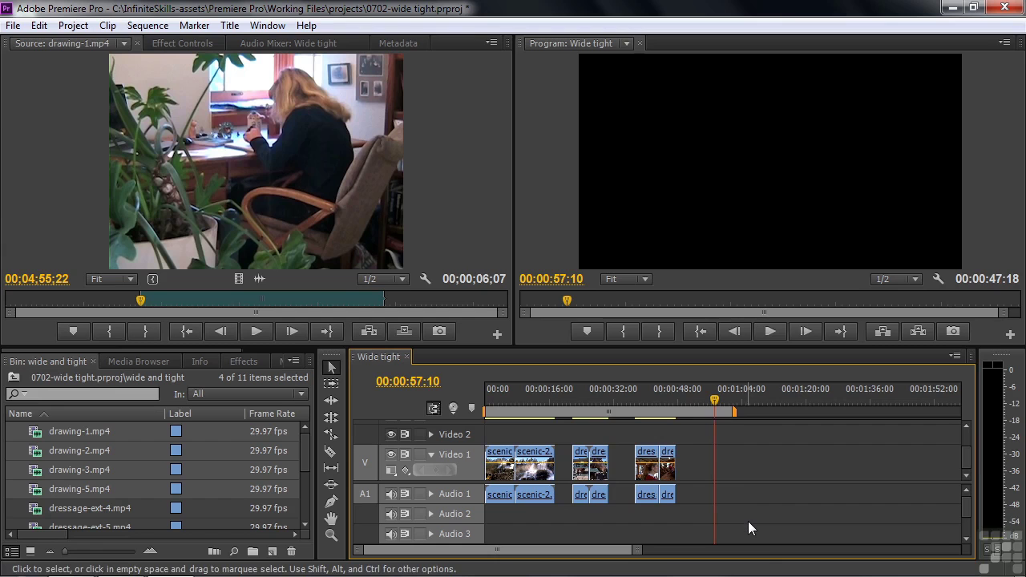
pyautogui.click(321, 198)
pyautogui.moveTo(287, 554); pyautogui.dragTo(271, 551)
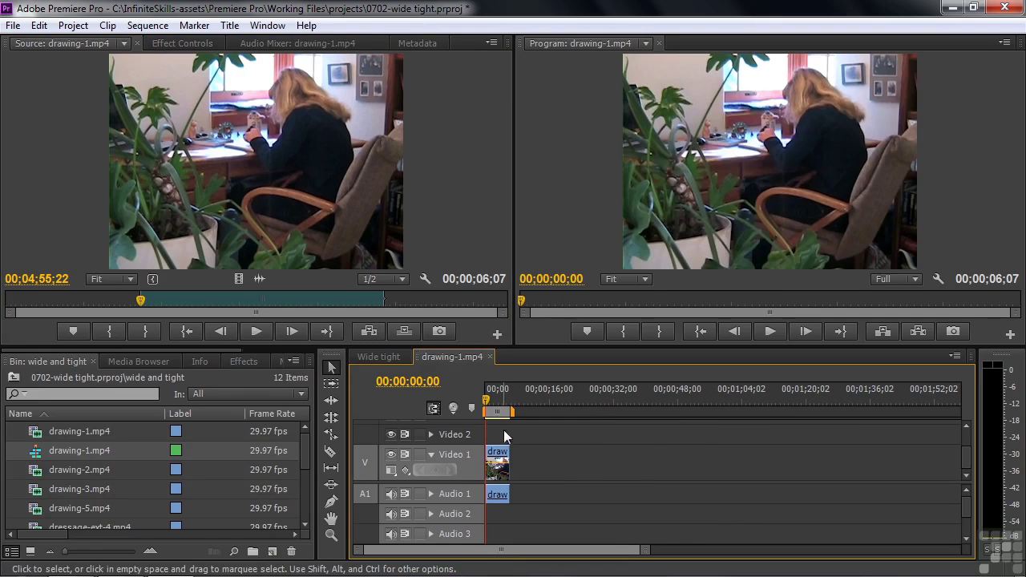
pyautogui.moveTo(486, 401)
pyautogui.mouseDown()
pyautogui.moveTo(505, 405)
pyautogui.moveTo(486, 401)
pyautogui.mouseUp()
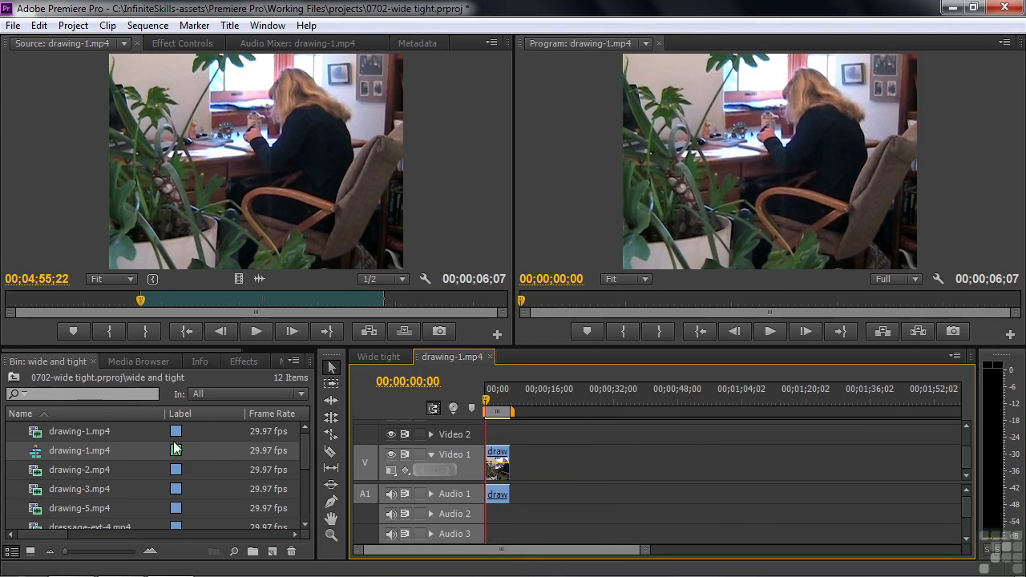
pyautogui.rightClick(50, 451)
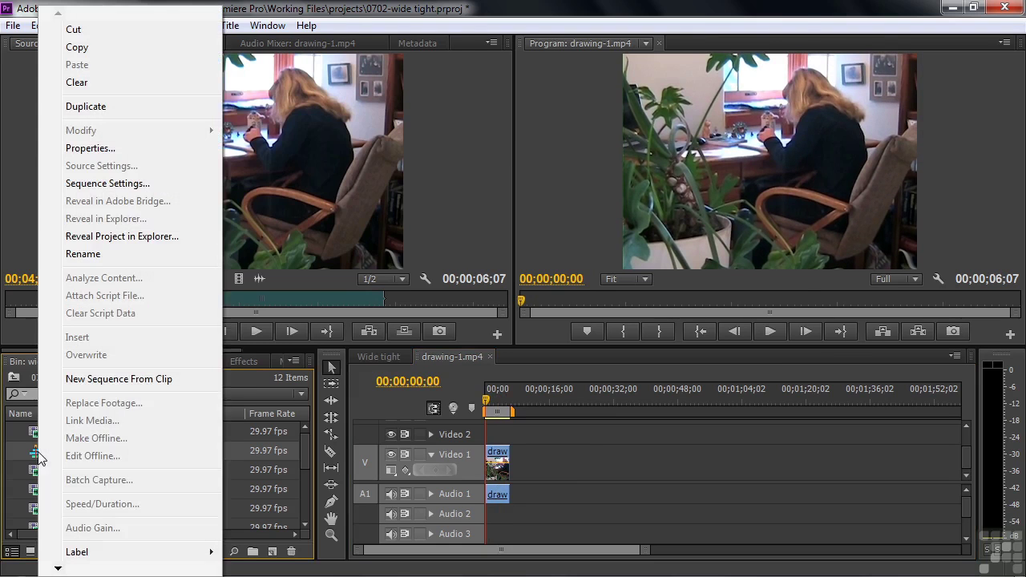
pyautogui.click(107, 184)
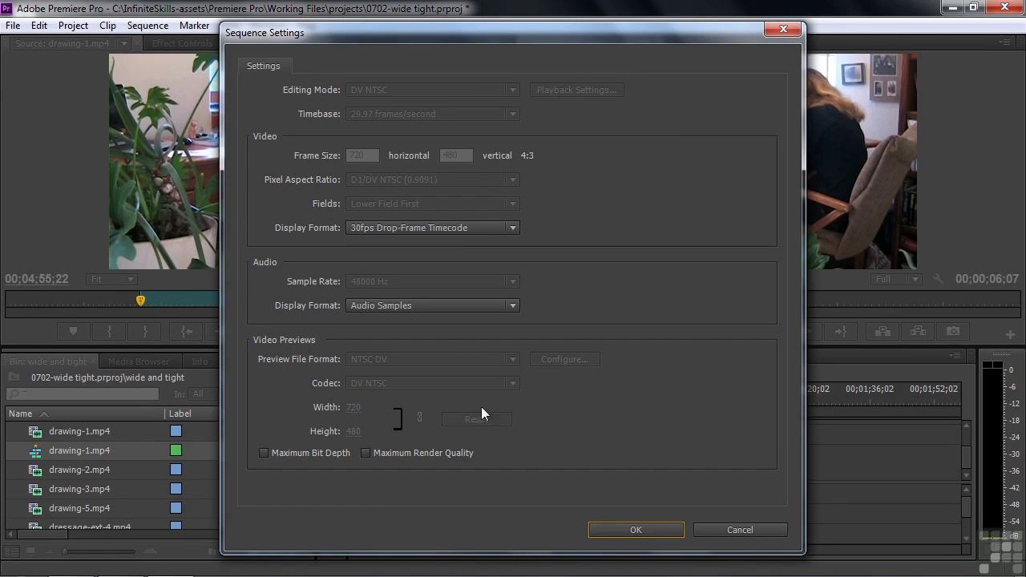
pyautogui.click(756, 528)
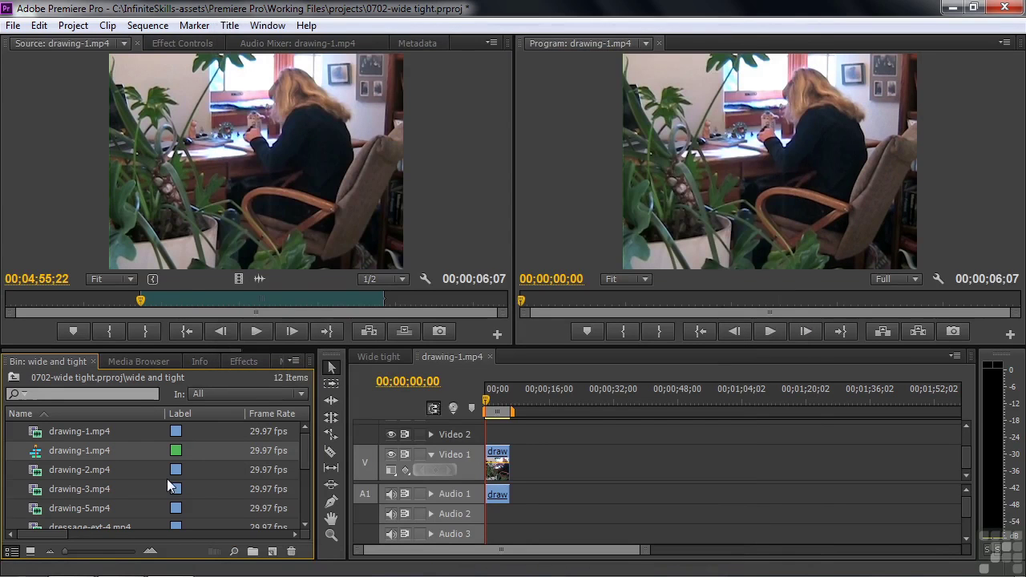
# Mark a 4;27 close-up in drawing-3.mp4 and place it after drawing-1 on Video 1
pyautogui.click(125, 44)
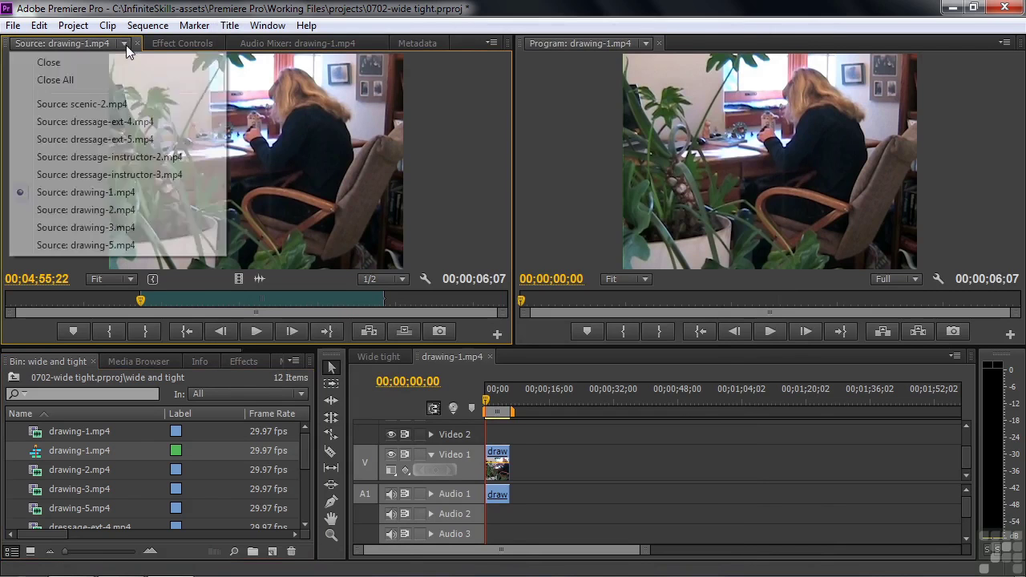
pyautogui.click(85, 227)
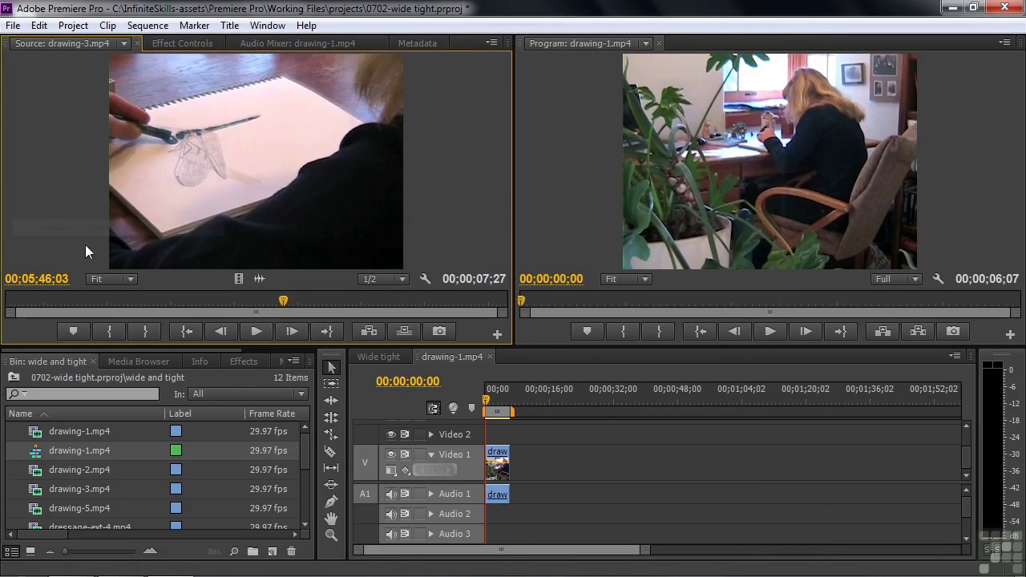
pyautogui.moveTo(285, 301); pyautogui.dragTo(194, 301)
pyautogui.moveTo(488, 400); pyautogui.dragTo(508, 412)
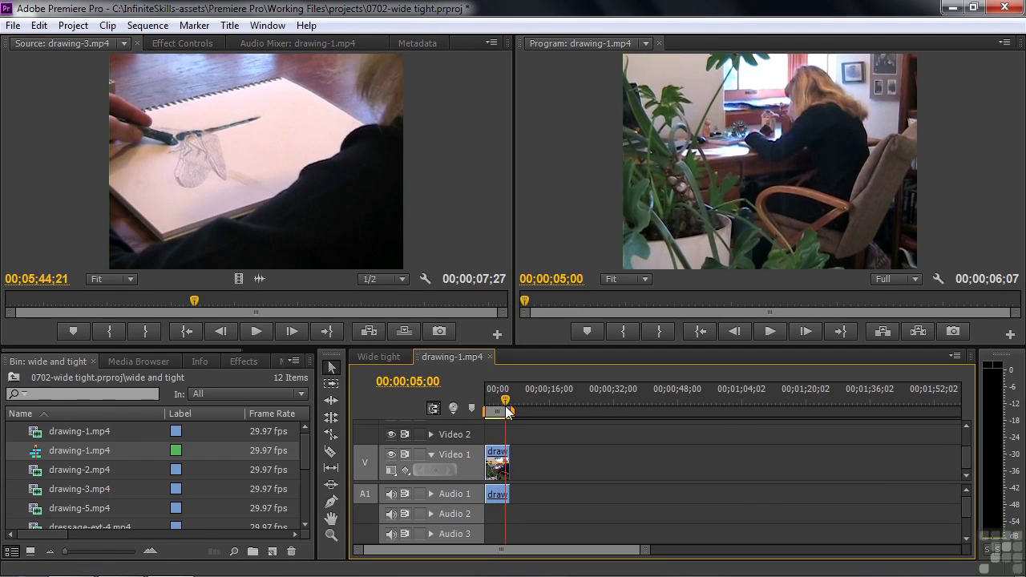
pyautogui.moveTo(185, 304); pyautogui.dragTo(421, 317)
pyautogui.click(109, 331)
pyautogui.click(157, 333)
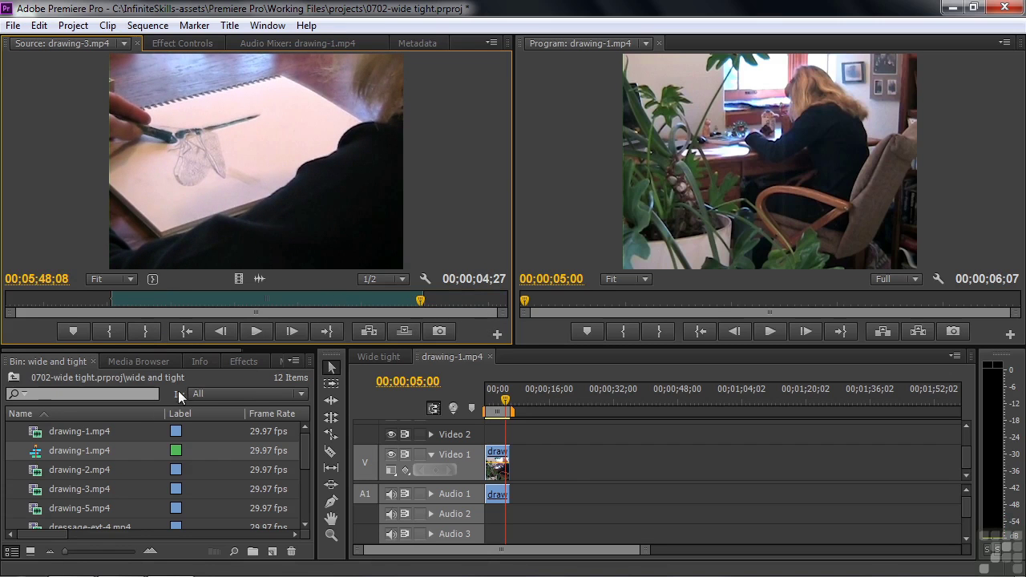
pyautogui.moveTo(323, 218)
pyautogui.mouseDown()
pyautogui.moveTo(559, 446)
pyautogui.moveTo(517, 457)
pyautogui.mouseUp()
pyautogui.click(498, 410)
# Play the sequence from 00;00;04;00 across the new cut, stopping at 00;00;08;21
pyautogui.moveTo(499, 411)
pyautogui.mouseDown()
pyautogui.moveTo(515, 409)
pyautogui.moveTo(481, 408)
pyautogui.moveTo(502, 409)
pyautogui.mouseUp()
pyautogui.press('space')
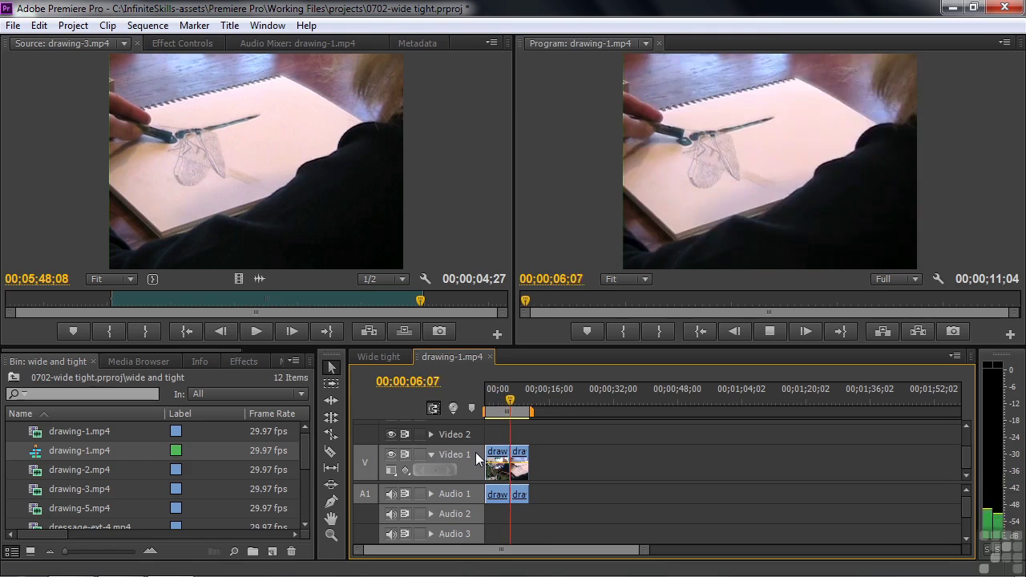
pyautogui.press('space')
pyautogui.moveTo(514, 403)
pyautogui.mouseDown()
pyautogui.moveTo(486, 407)
pyautogui.moveTo(502, 409)
pyautogui.mouseUp()
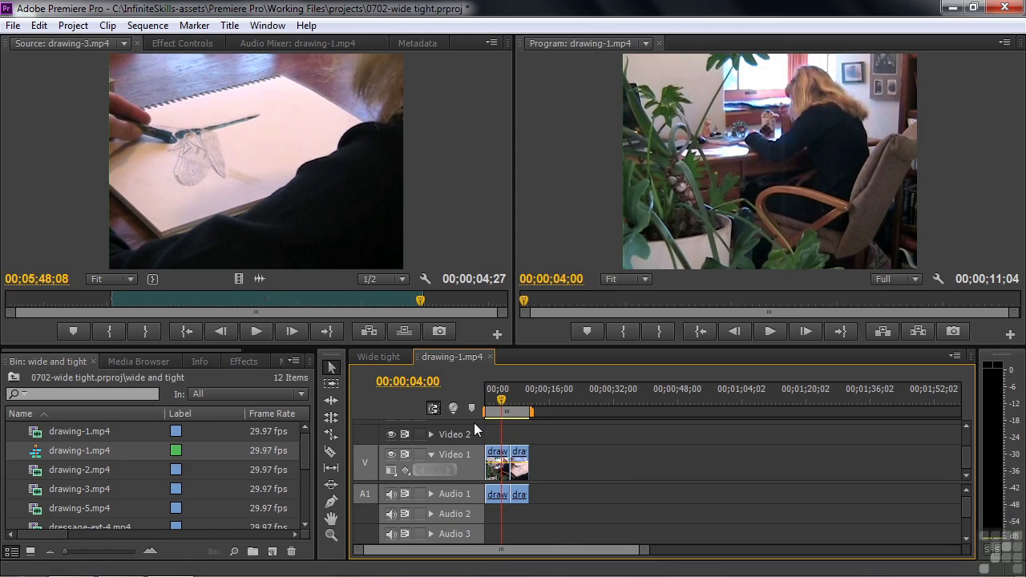
pyautogui.press('space')
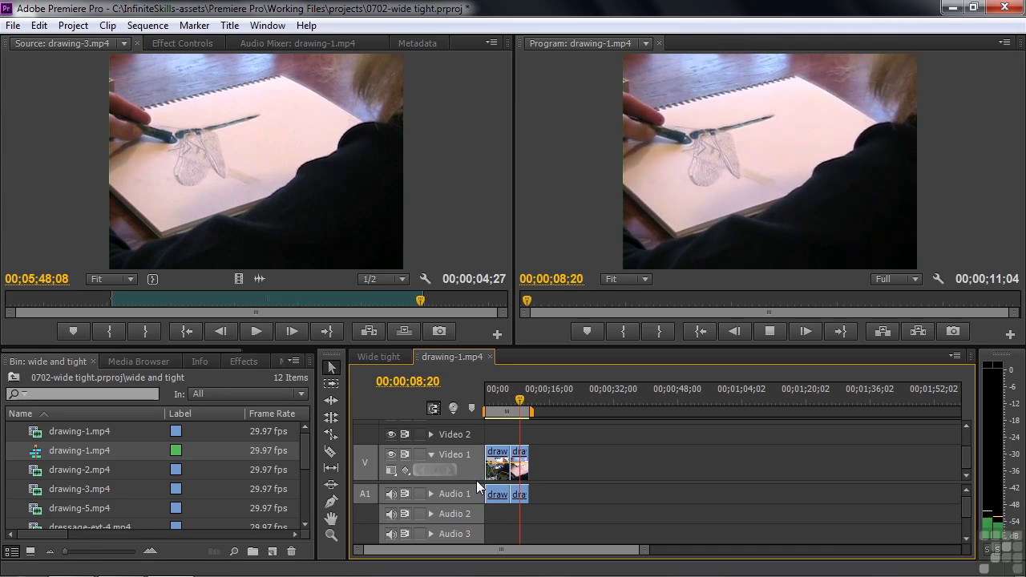
pyautogui.press('space')
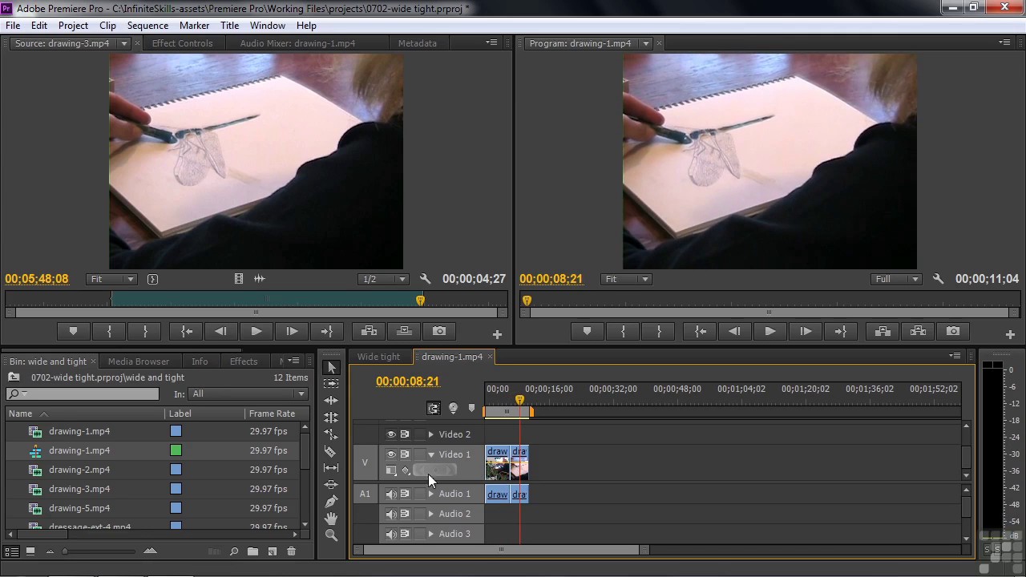
pyautogui.click(122, 44)
# Mark a 00;00;05;00 wide shot in drawing-2.mp4 and place it on Video 1 after the close-up
pyautogui.click(101, 211)
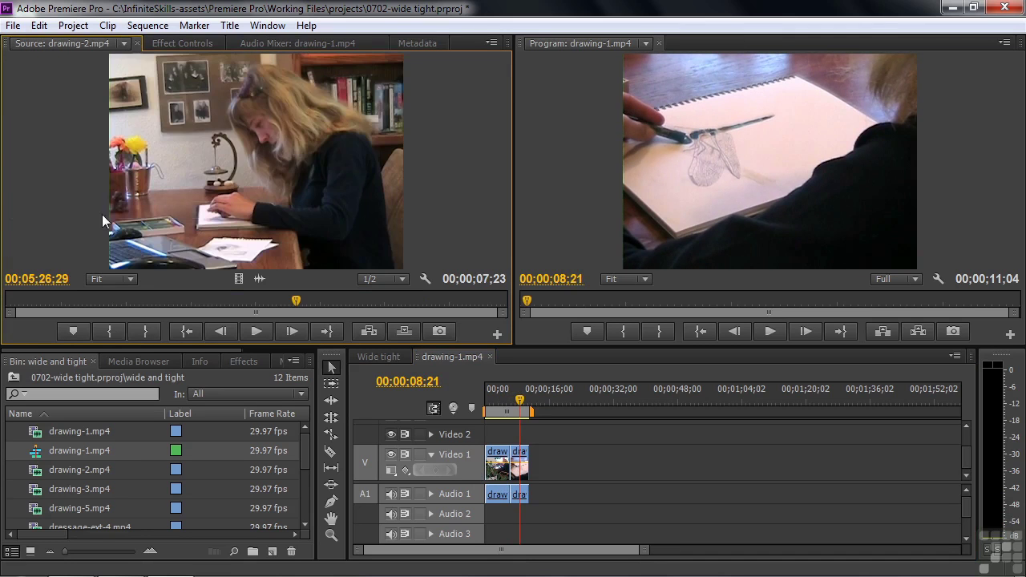
pyautogui.moveTo(297, 304); pyautogui.dragTo(98, 304)
pyautogui.click(109, 331)
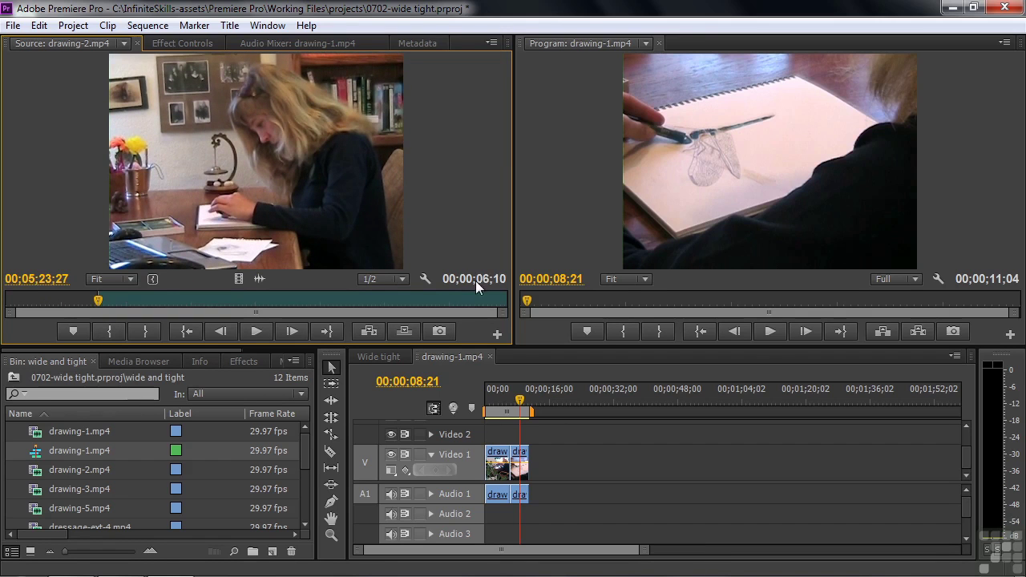
pyautogui.moveTo(97, 299); pyautogui.dragTo(418, 308)
pyautogui.click(139, 330)
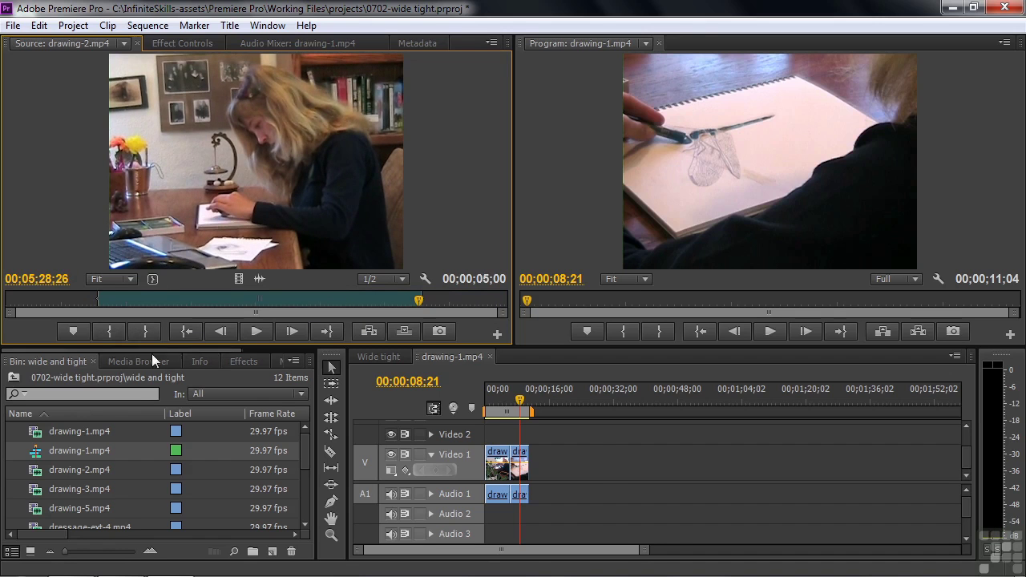
pyautogui.moveTo(291, 212)
pyautogui.mouseDown()
pyautogui.moveTo(529, 393)
pyautogui.moveTo(576, 474)
pyautogui.moveTo(545, 473)
pyautogui.mouseUp()
pyautogui.click(552, 401)
pyautogui.moveTo(552, 401); pyautogui.dragTo(552, 408)
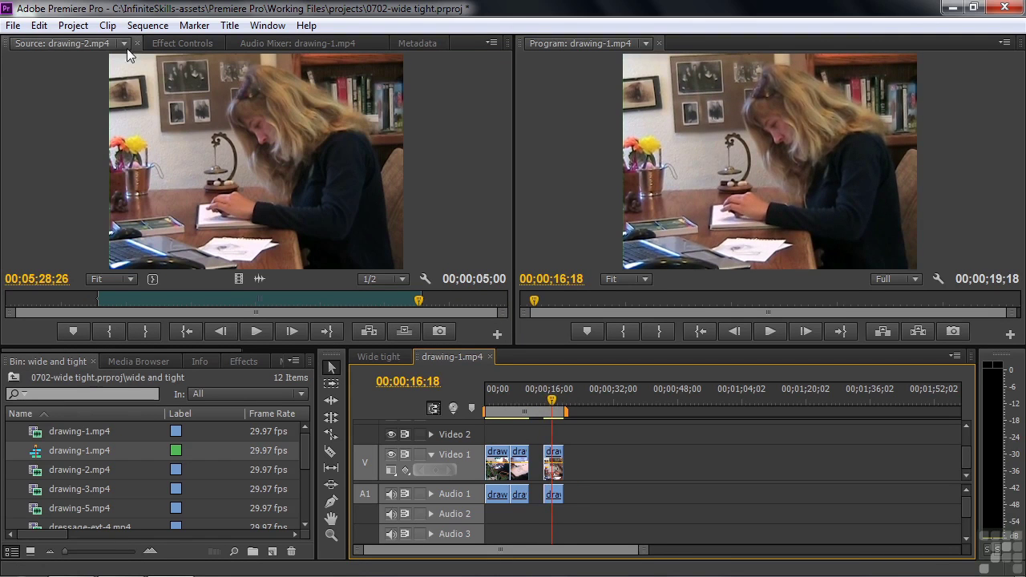
pyautogui.click(124, 42)
# Mark a 5;07 close-up in drawing-5.mp4 and place it after the drawing-2 wide shot
pyautogui.click(103, 249)
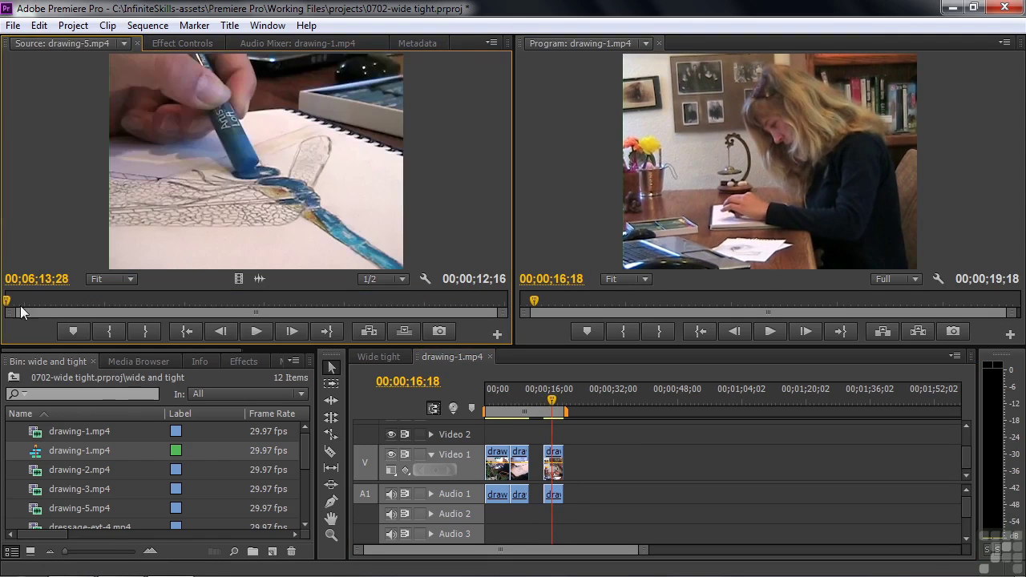
pyautogui.moveTo(8, 301)
pyautogui.mouseDown()
pyautogui.moveTo(263, 315)
pyautogui.moveTo(140, 313)
pyautogui.moveTo(271, 329)
pyautogui.moveTo(145, 317)
pyautogui.moveTo(265, 312)
pyautogui.moveTo(120, 306)
pyautogui.moveTo(220, 300)
pyautogui.moveTo(148, 296)
pyautogui.moveTo(361, 311)
pyautogui.mouseUp()
pyautogui.press('i')
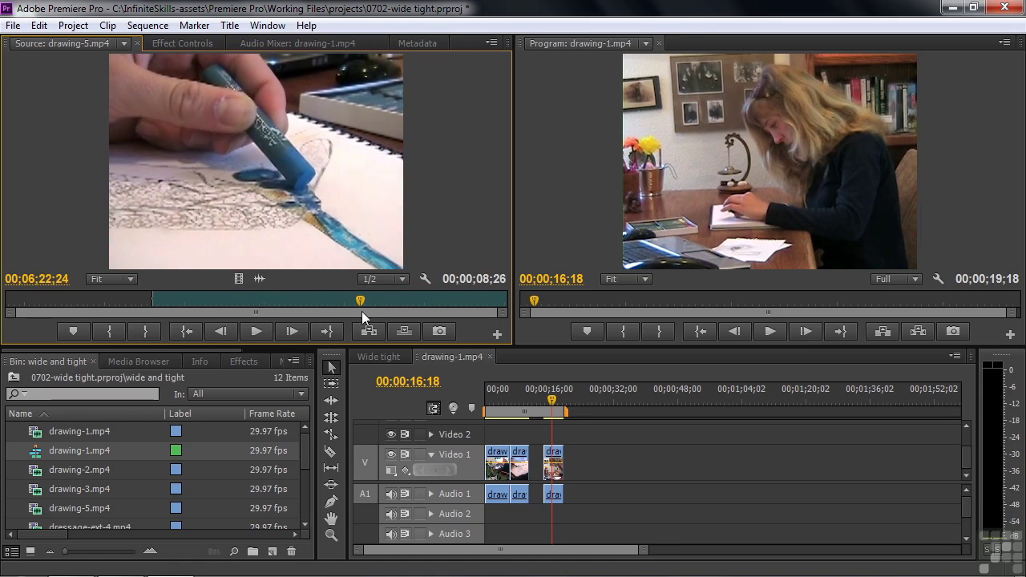
pyautogui.click(145, 331)
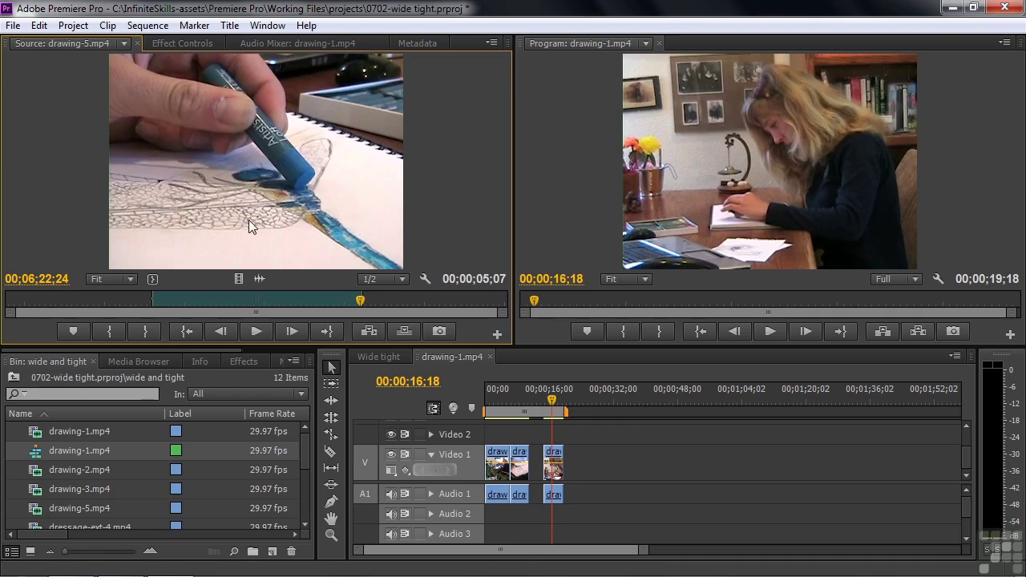
pyautogui.moveTo(249, 221); pyautogui.dragTo(573, 463)
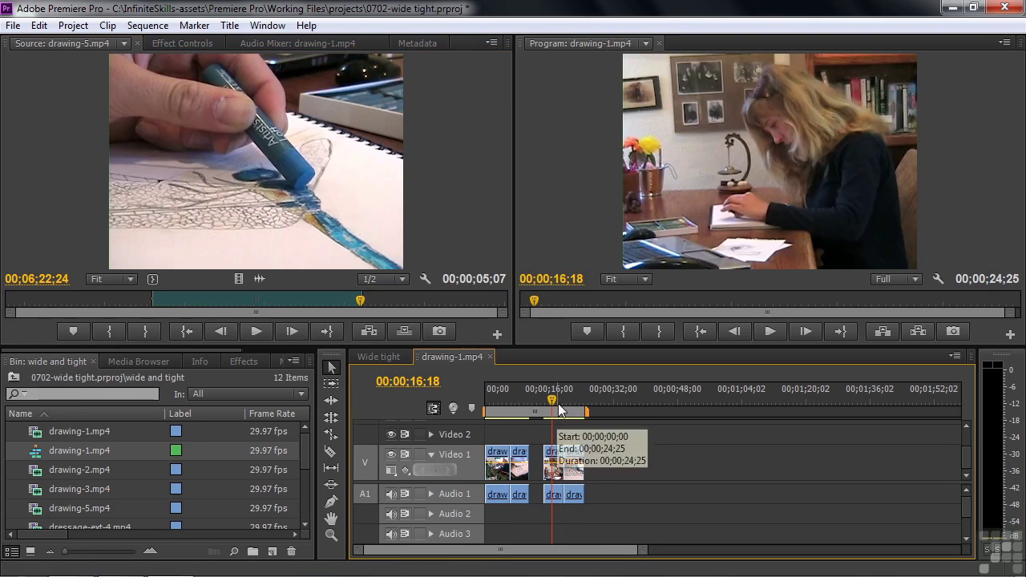
# Play the sequence from the wide shot, stopping at 00;00;22;02
pyautogui.press('space')
pyautogui.press('space')
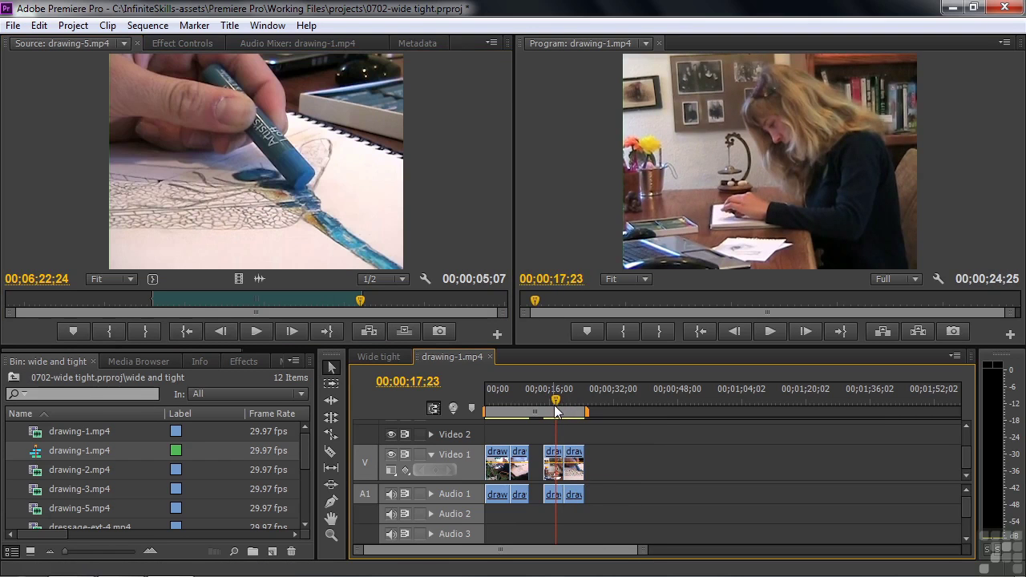
pyautogui.press('space')
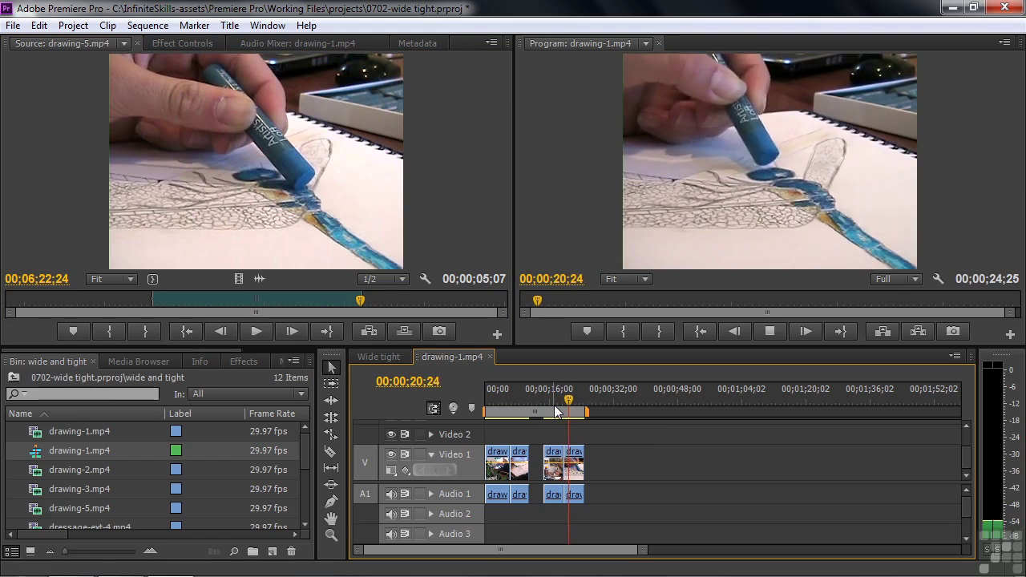
pyautogui.press('space')
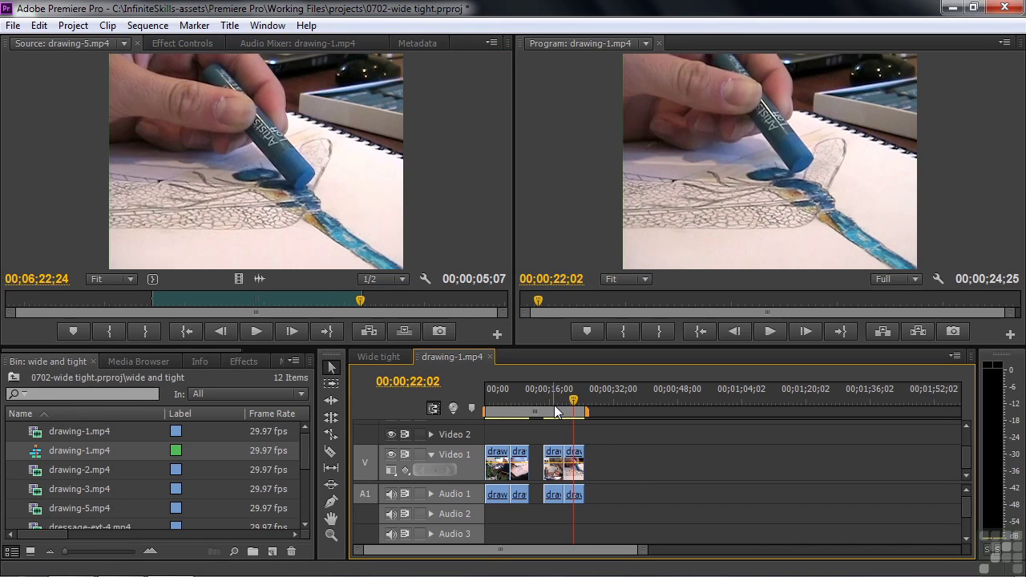